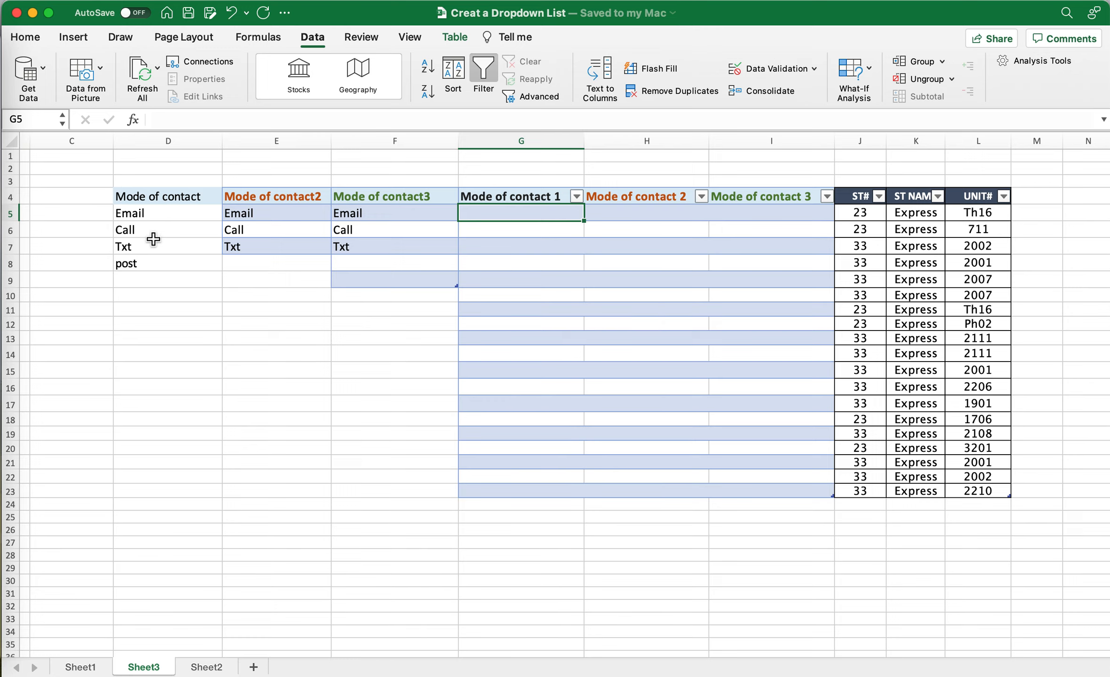
Step: Open data validation for the Mode of contact 1 cells G5:G23 and allow only values from a List
left_click(556, 229)
left_click_drag(552, 216, 578, 487)
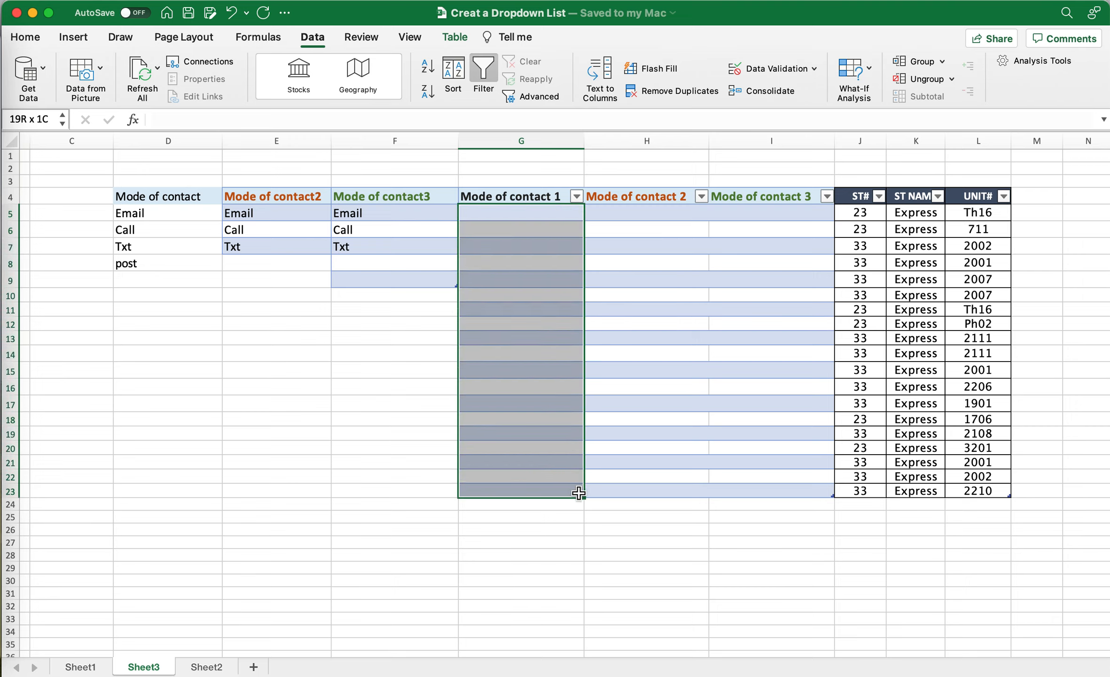
left_click_drag(579, 492, 578, 492)
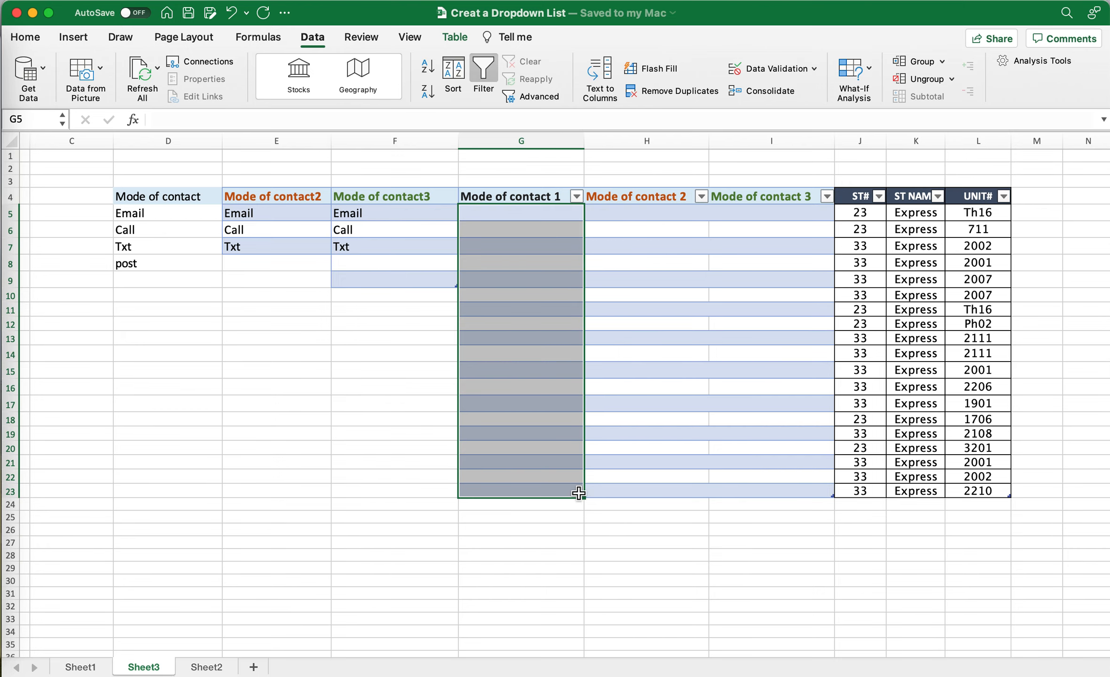
left_click(316, 36)
left_click(316, 37)
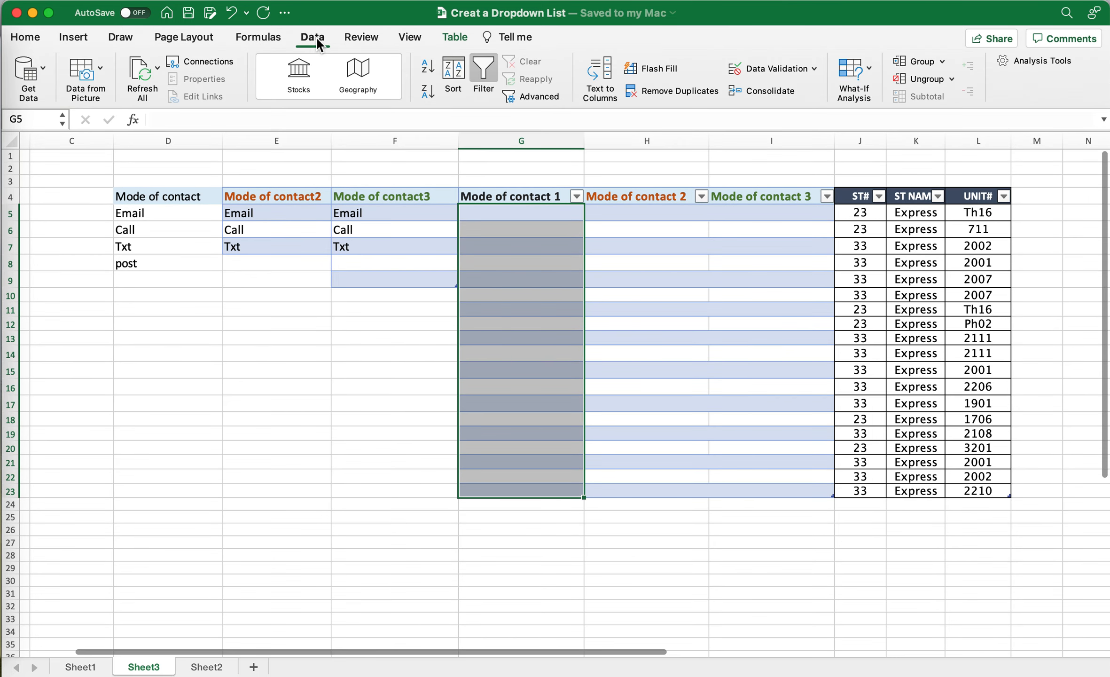
left_click(770, 67)
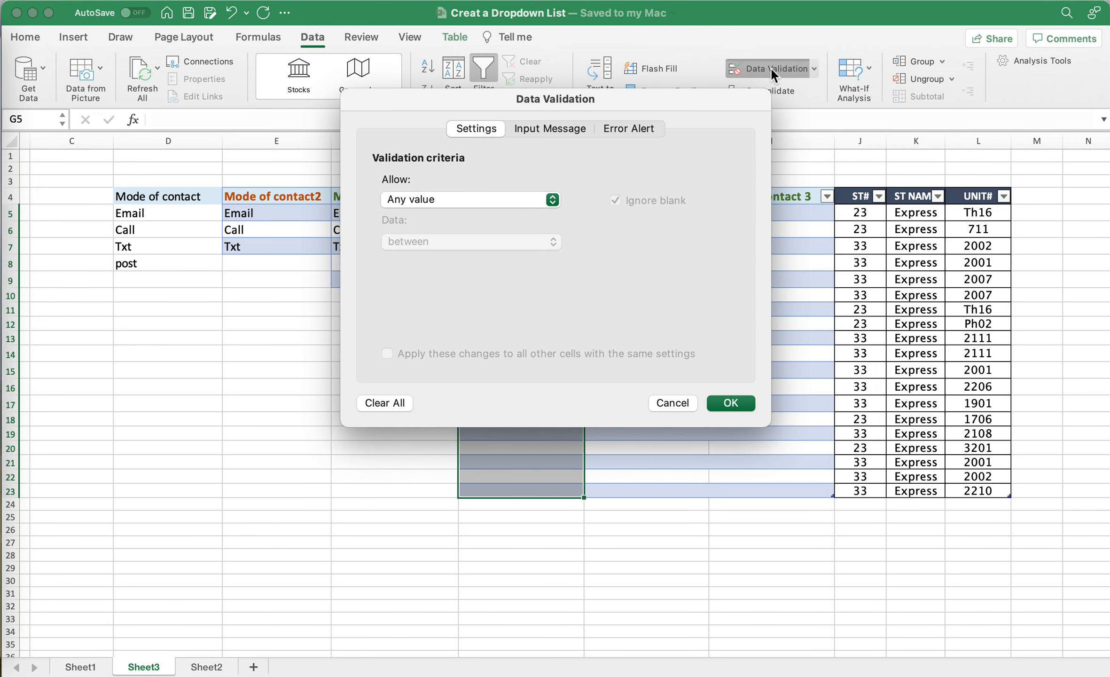
left_click(466, 199)
left_click(476, 257)
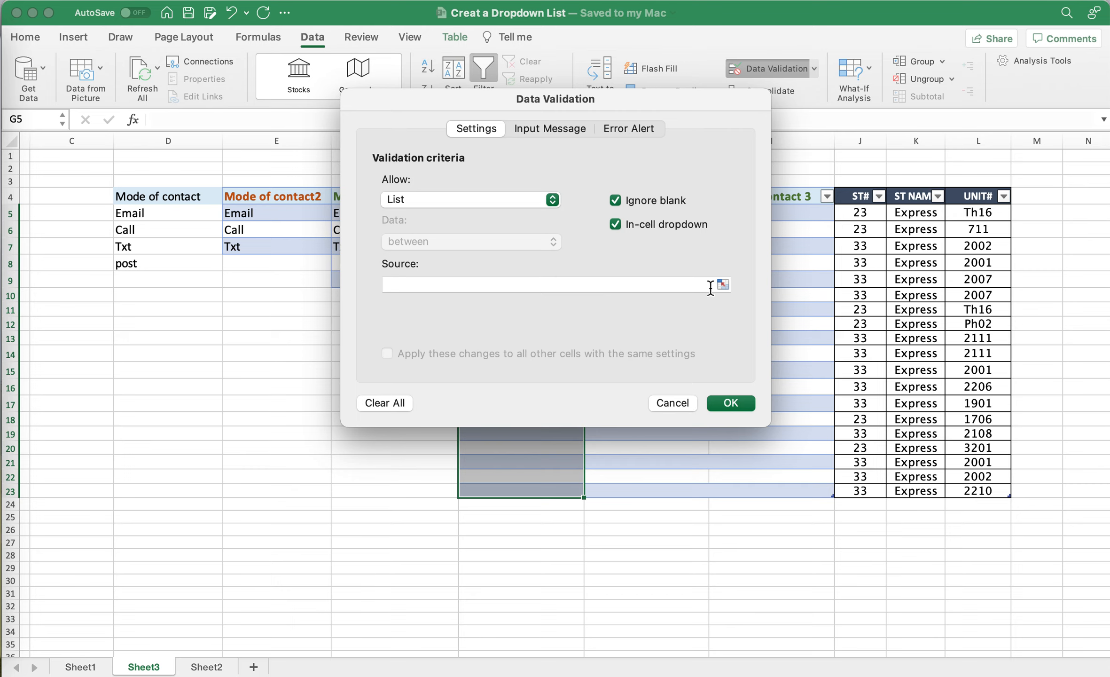
Step: Set the validation list source to =$D$5:$D$8 and apply it to the Mode of contact 1 column
left_click(710, 285)
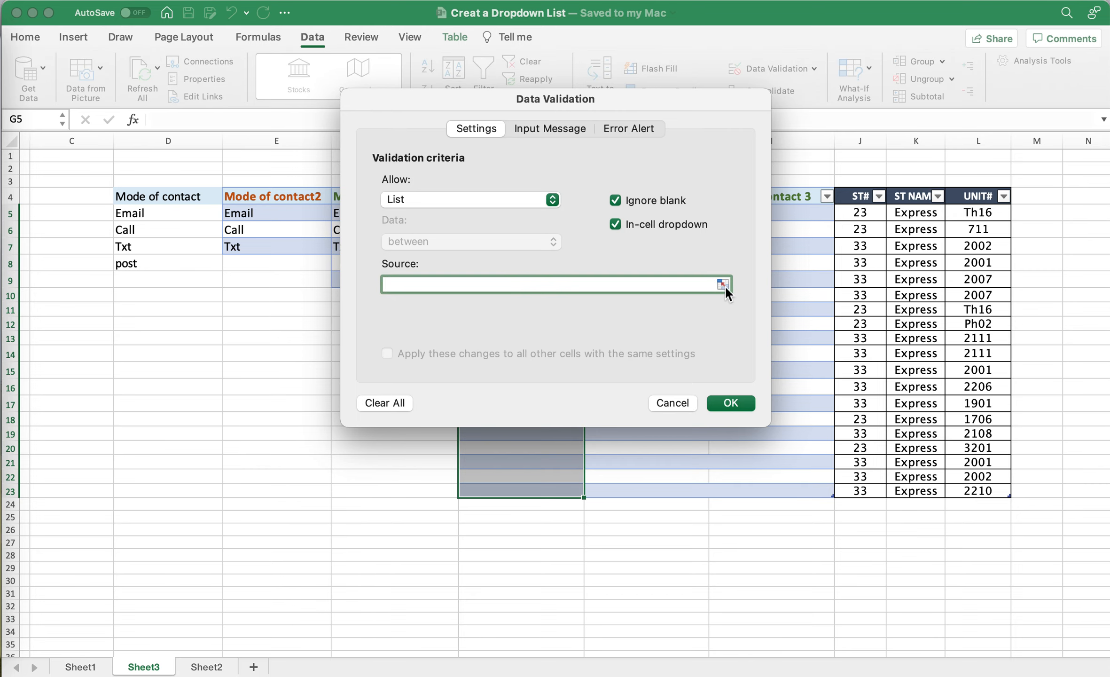
left_click(722, 284)
left_click_drag(142, 217, 140, 263)
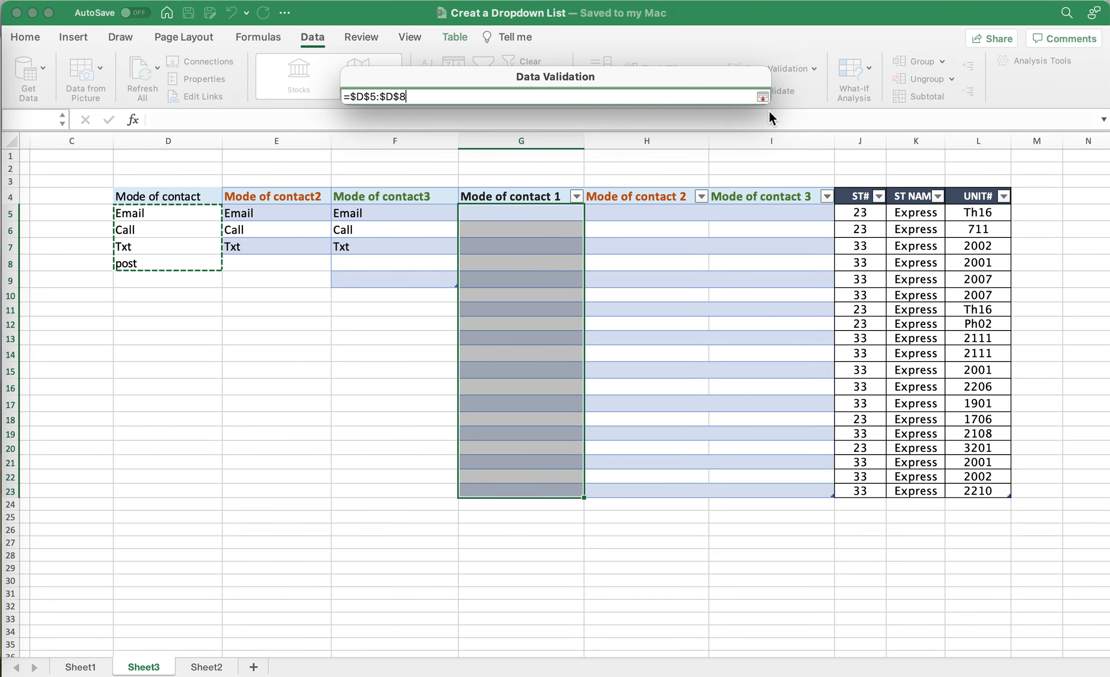
left_click(762, 98)
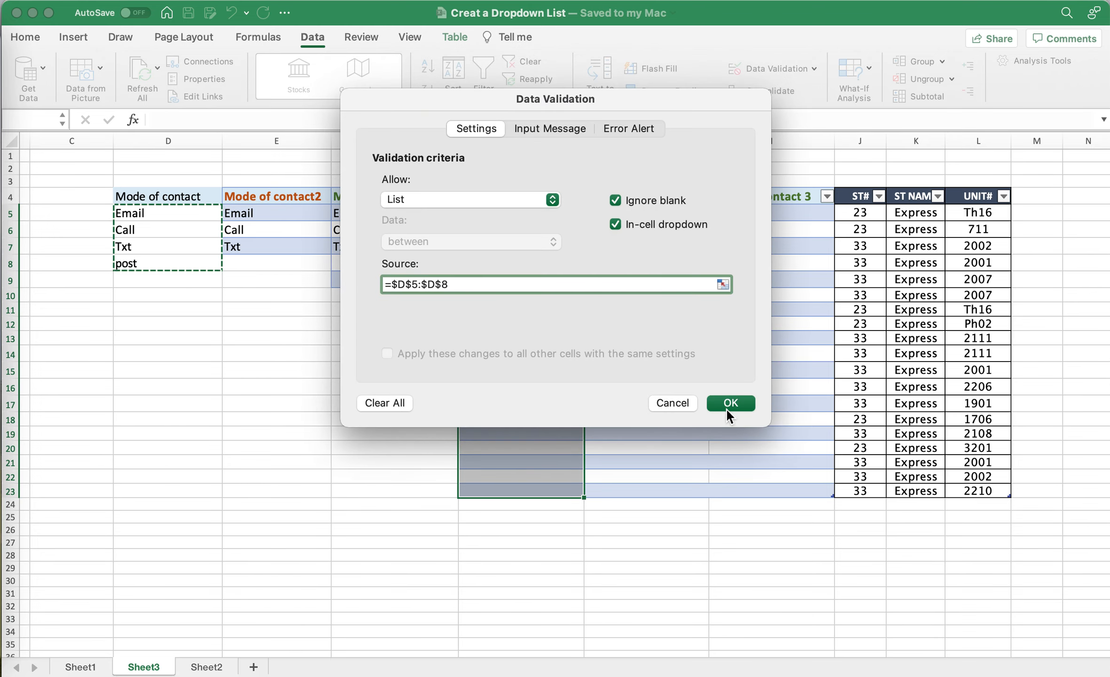
left_click(732, 403)
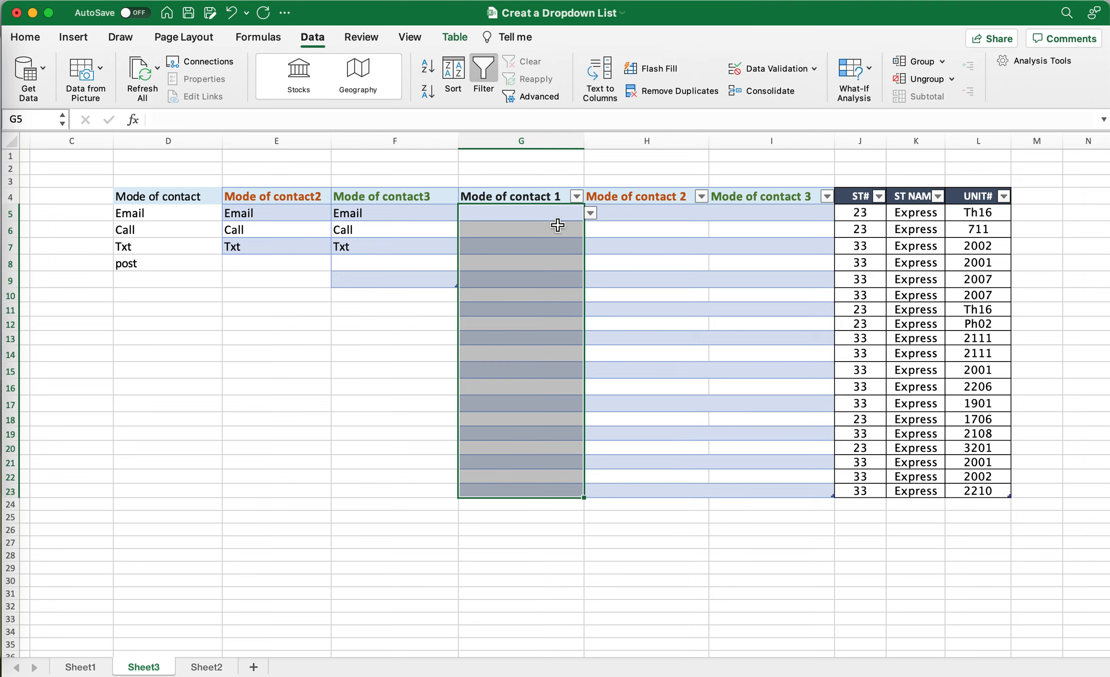
Step: Choose Call in cell G5 and Txt in cell G7 from their dropdown lists
left_click(591, 213)
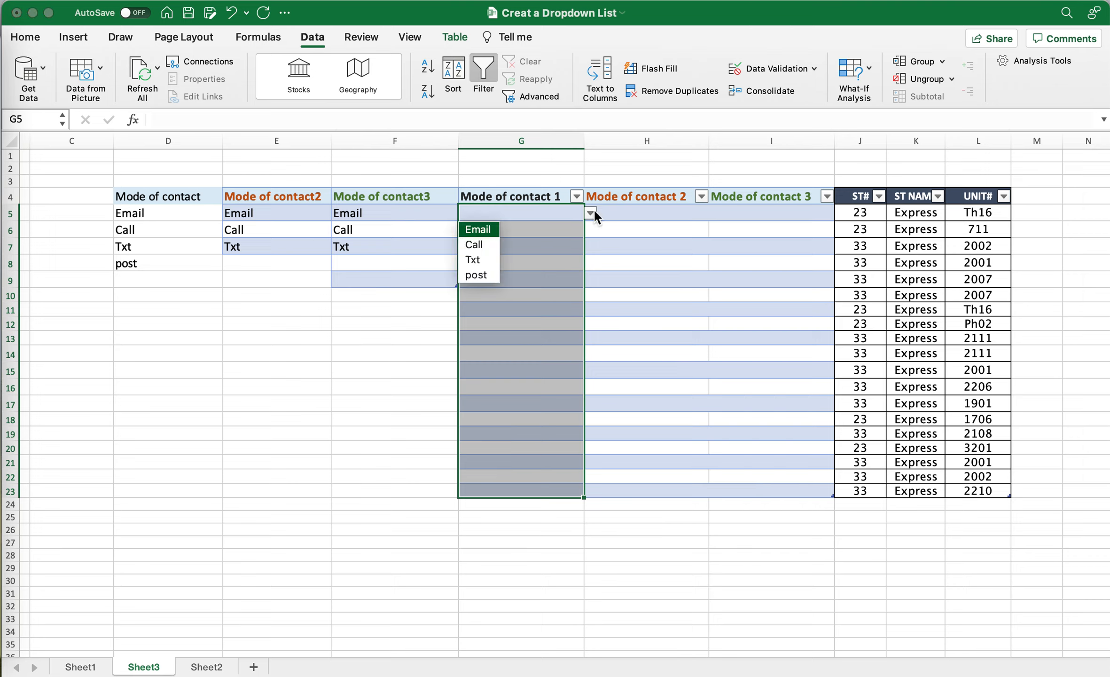
left_click(490, 242)
left_click(515, 242)
left_click(590, 247)
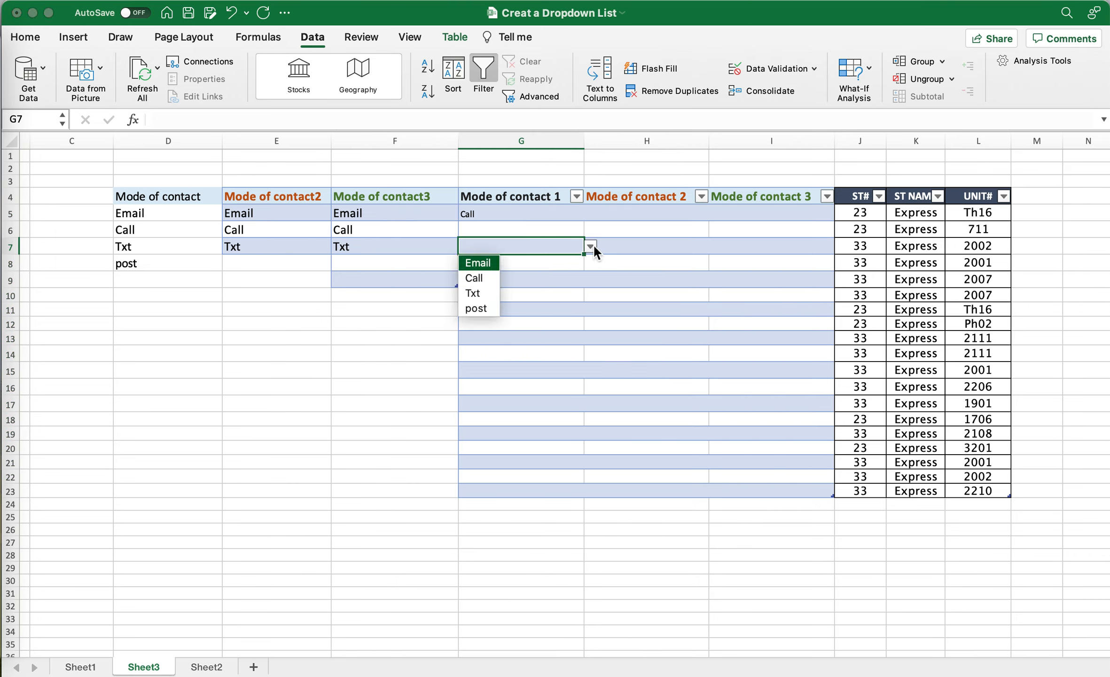
left_click(488, 294)
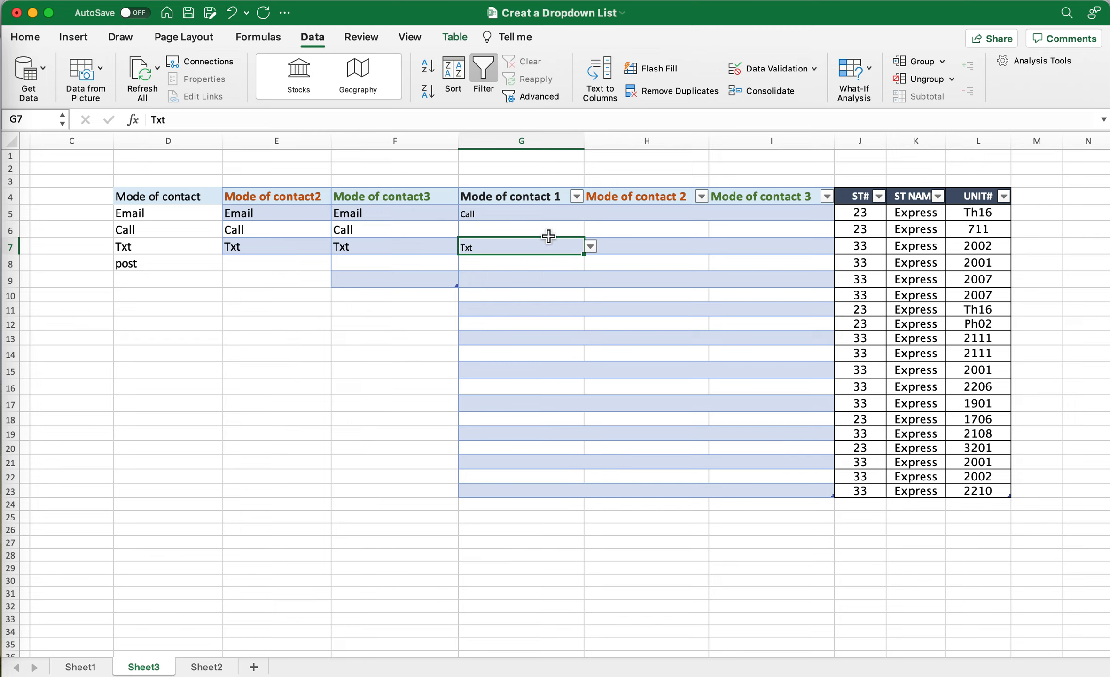
Step: Enter mail in cell D9, directly below the Mode of contact list
left_click(159, 282)
type("ma")
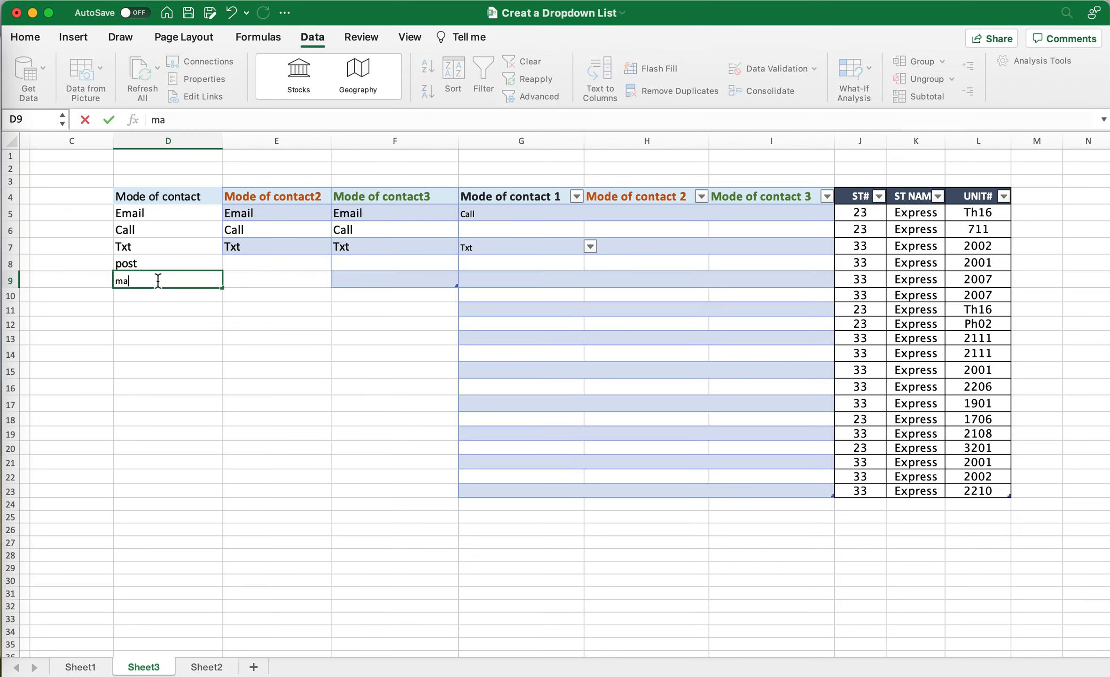
type("il")
key("Return")
Step: Choose Txt from the dropdown in G9 and check the options offered in G11 without picking one
left_click(530, 279)
left_click(590, 280)
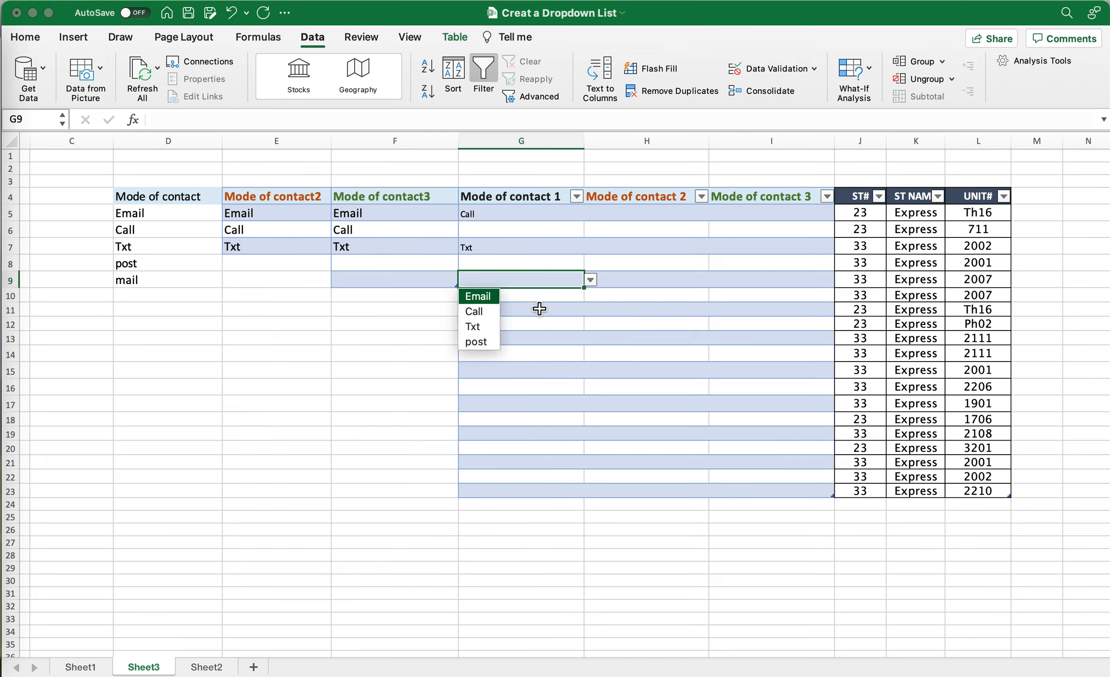
left_click(491, 328)
left_click(521, 309)
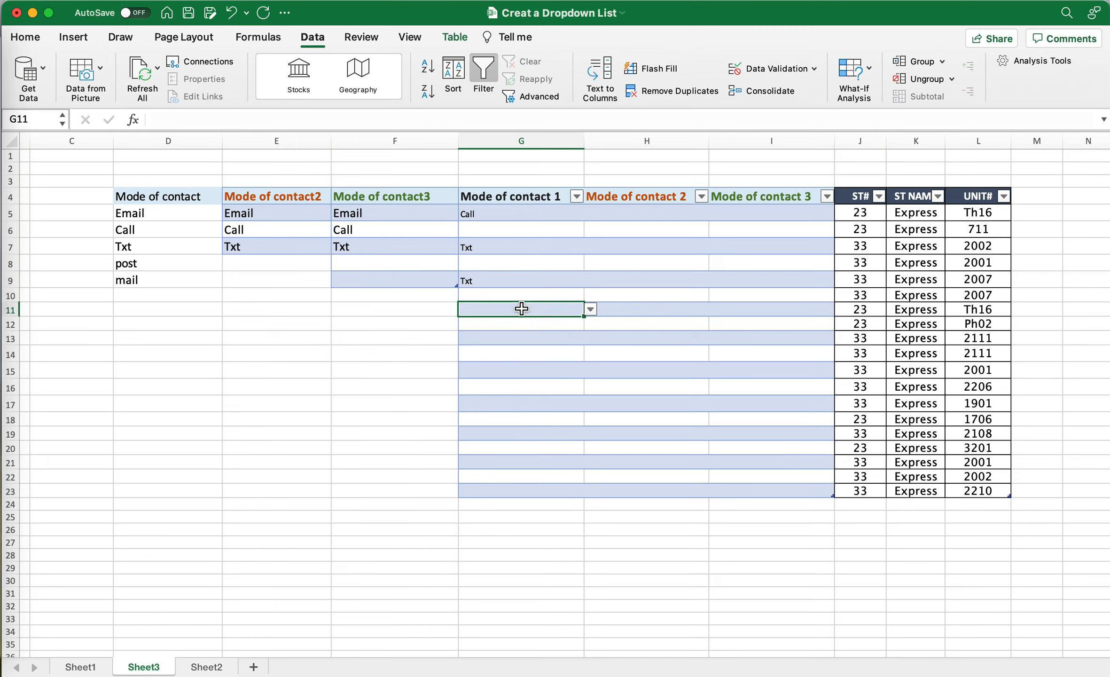
left_click(590, 308)
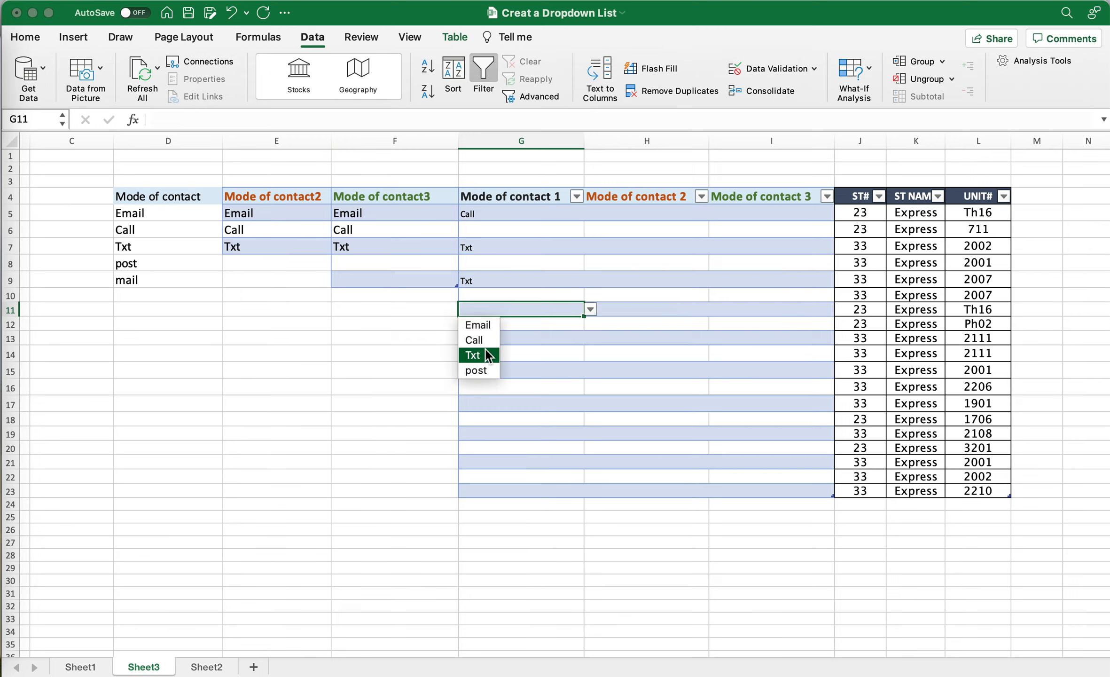
left_click(291, 329)
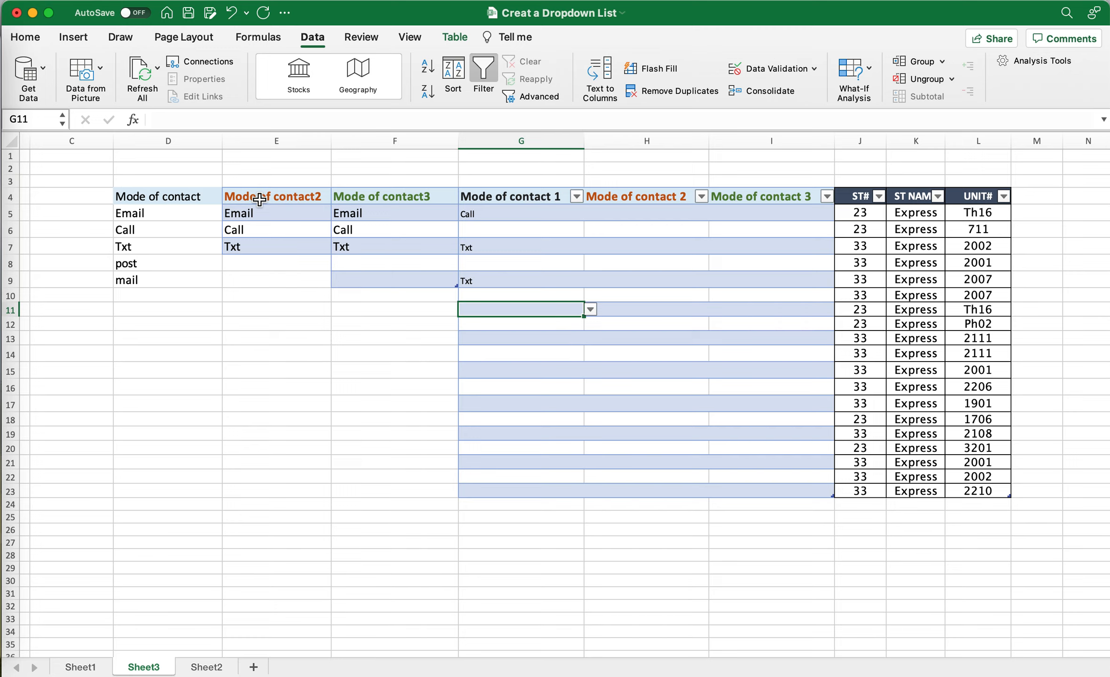
Step: Convert the Mode of contact2 range E4:E7 into a table with headers
left_click_drag(257, 200, 268, 248)
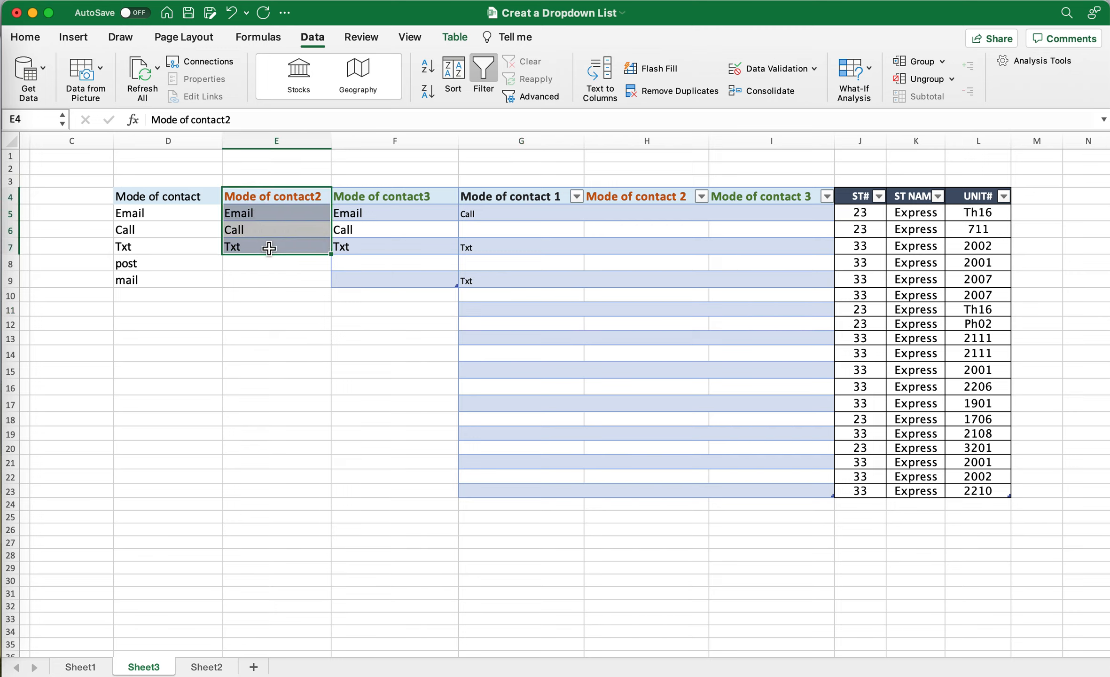
left_click(29, 41)
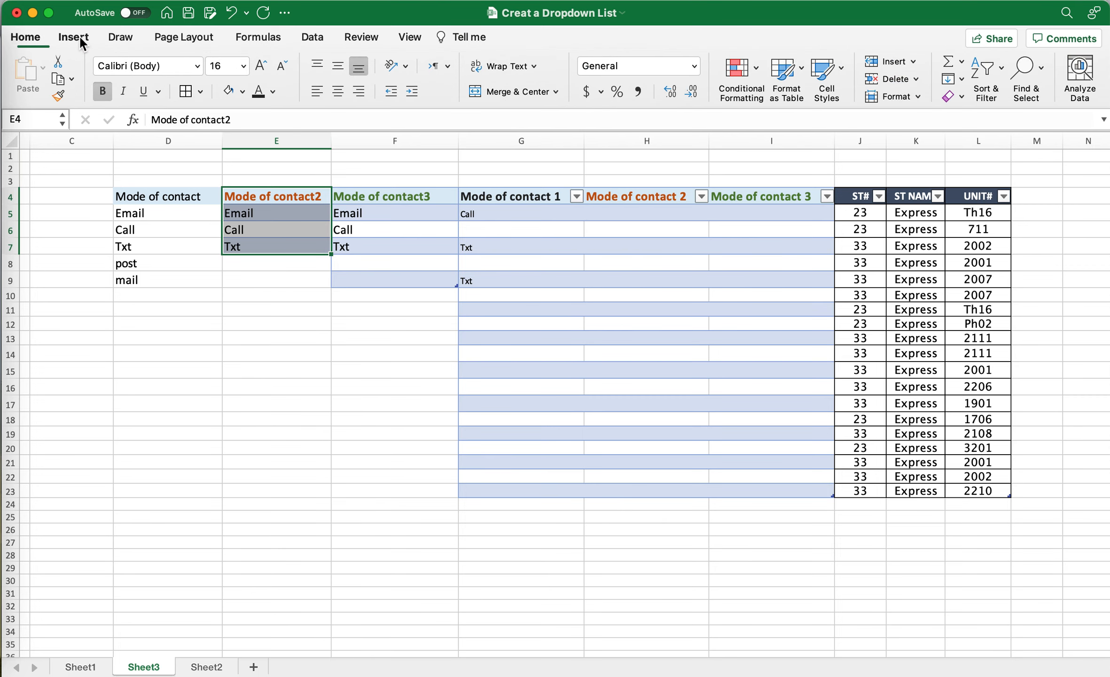
left_click(78, 40)
left_click(141, 71)
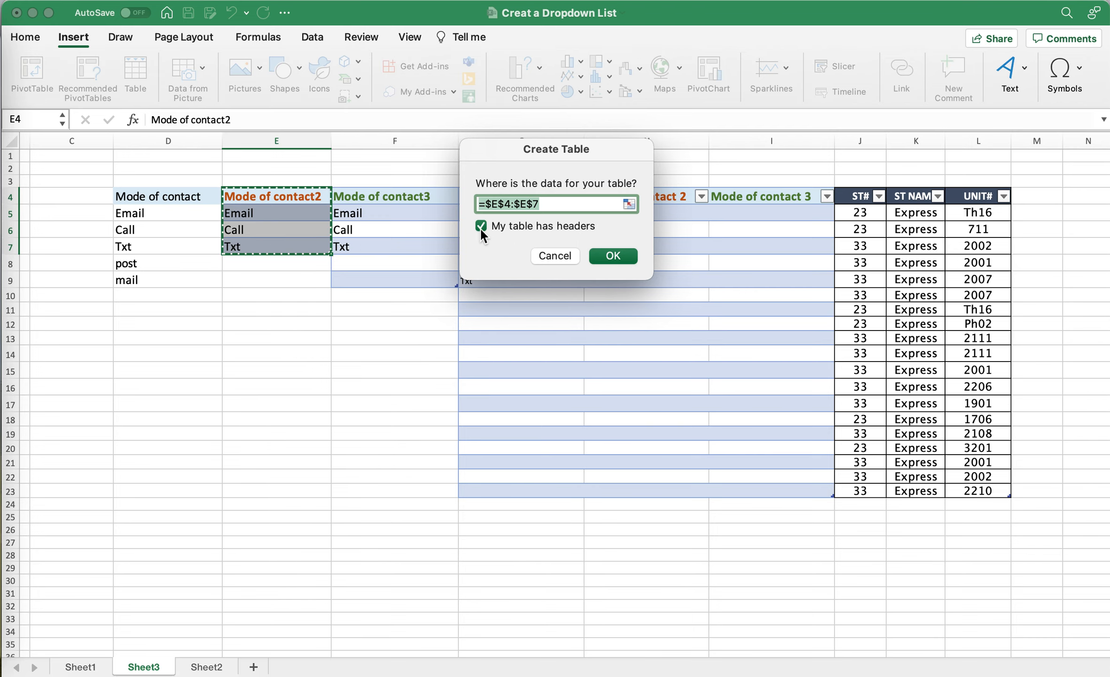
left_click(613, 255)
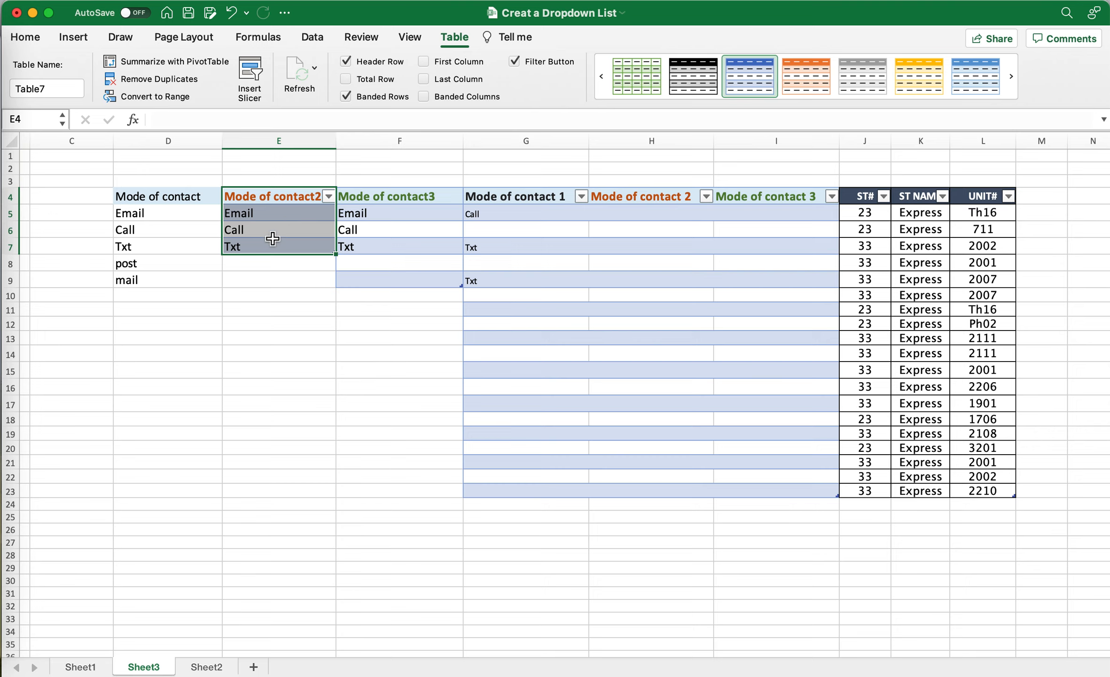
Step: Set list data validation on the Mode of contact 2 cells H5:H23 with =$E$5:$E$7 as the source
left_click(651, 218)
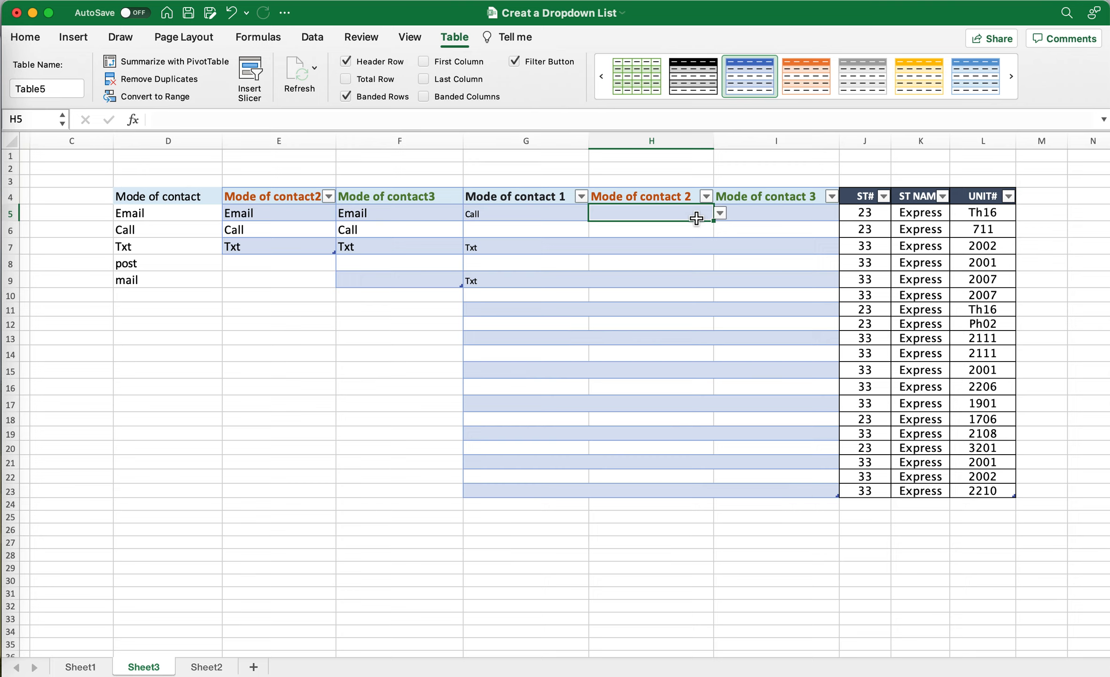
left_click_drag(694, 216, 714, 490)
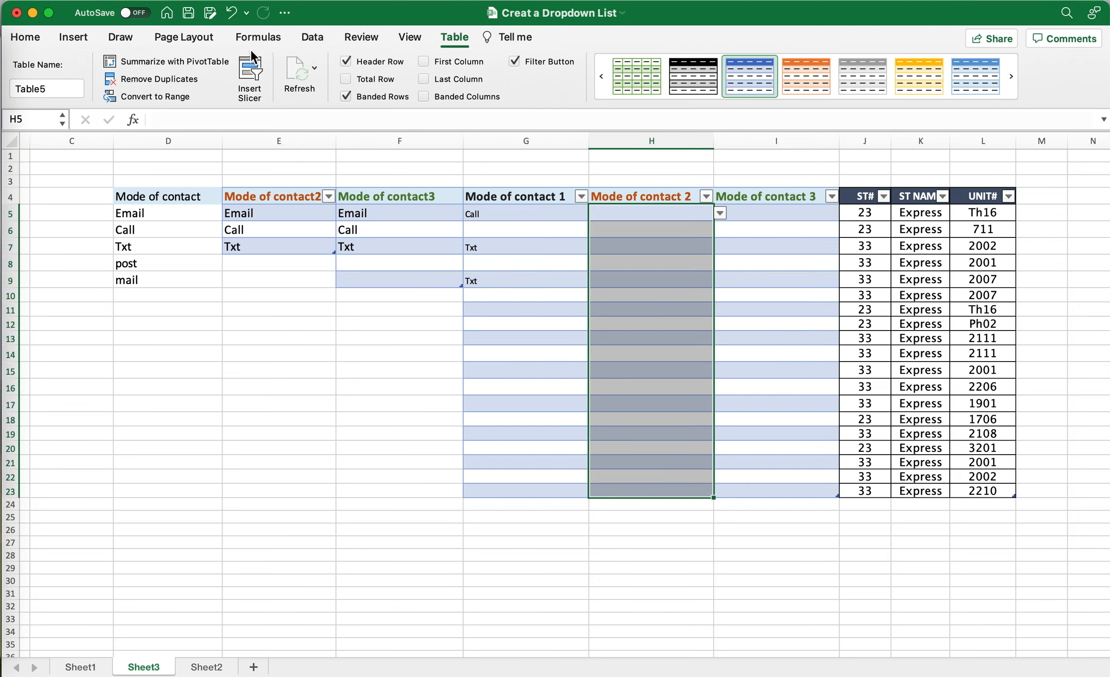
left_click(308, 38)
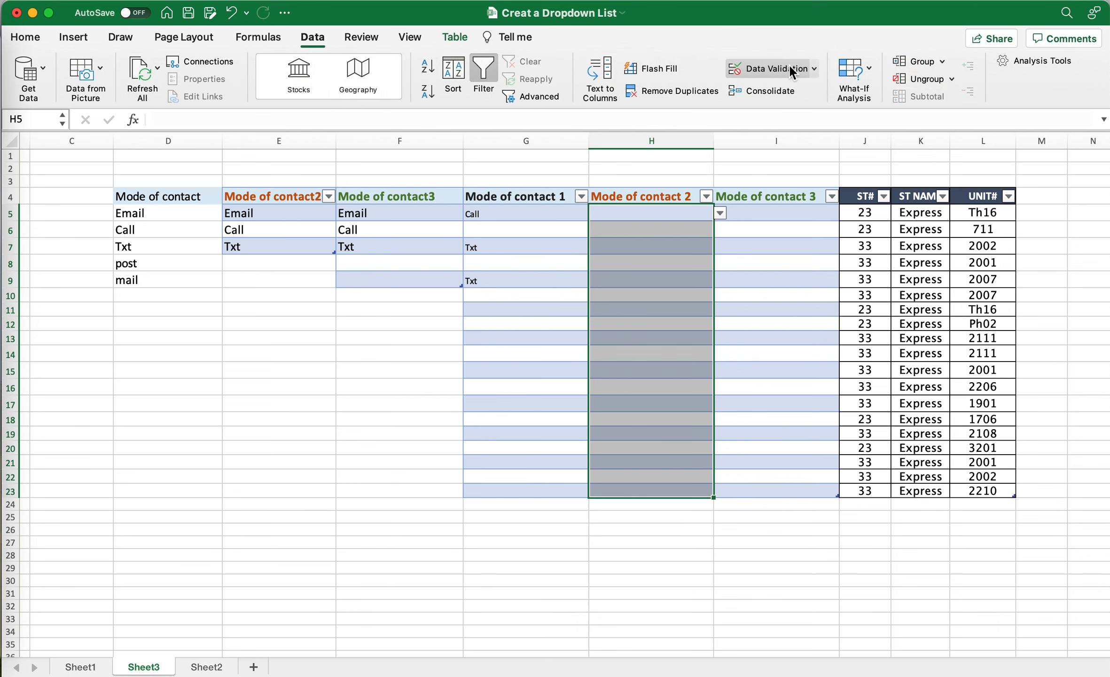
left_click(775, 68)
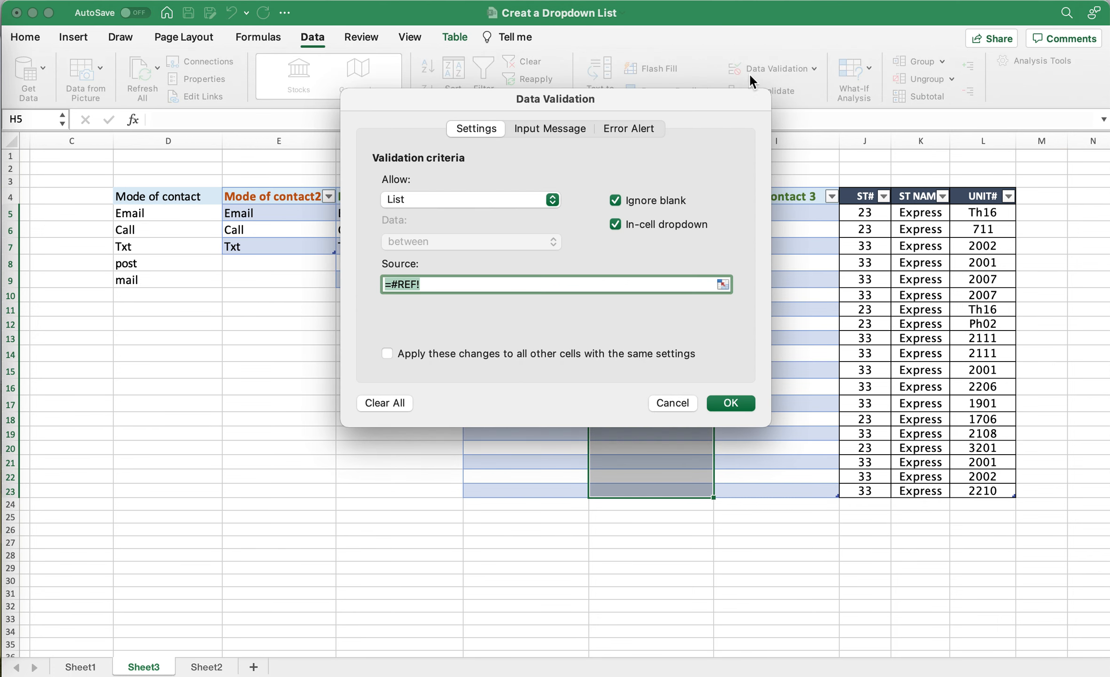
left_click(476, 196)
left_click(428, 201)
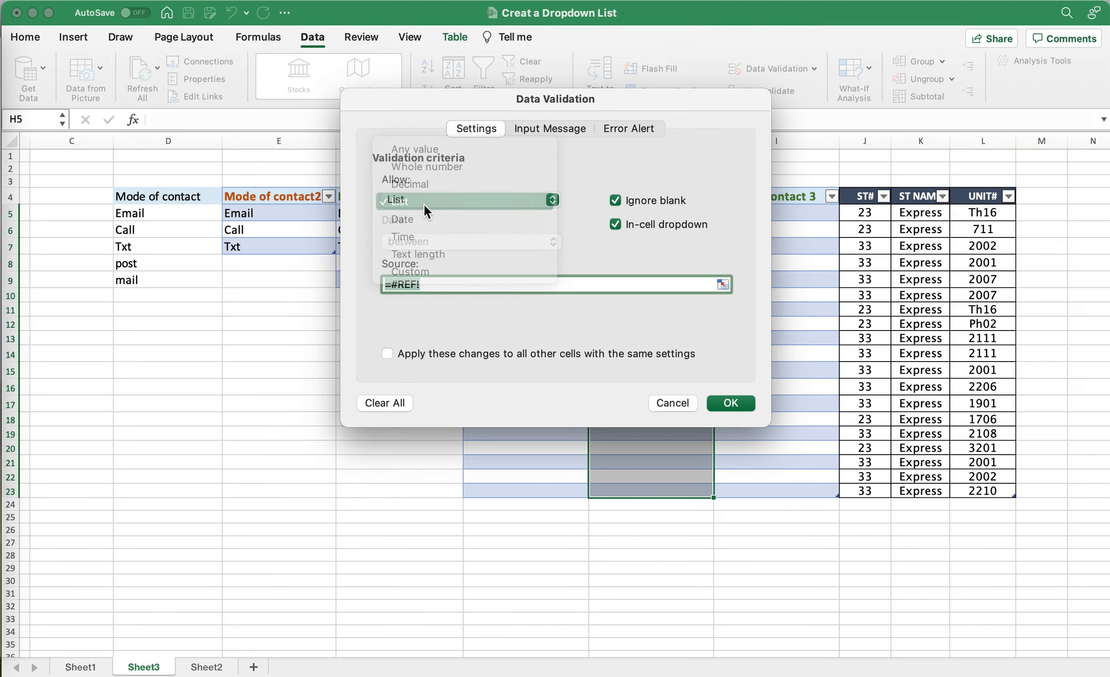
left_click(722, 284)
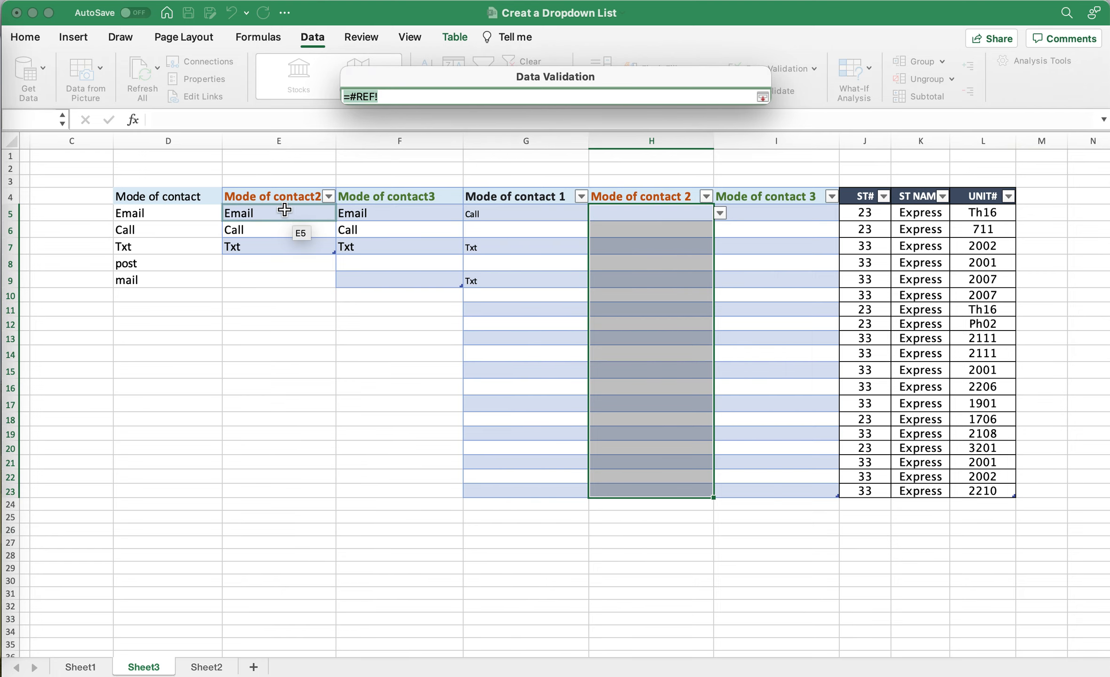
left_click_drag(283, 211, 285, 246)
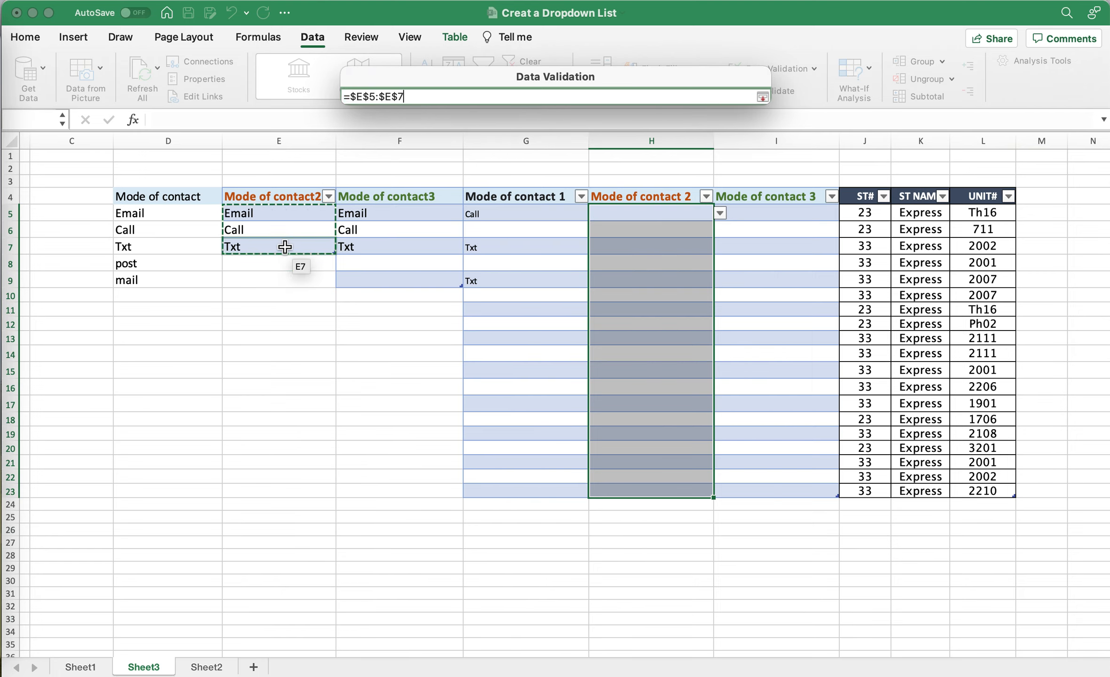
left_click(762, 96)
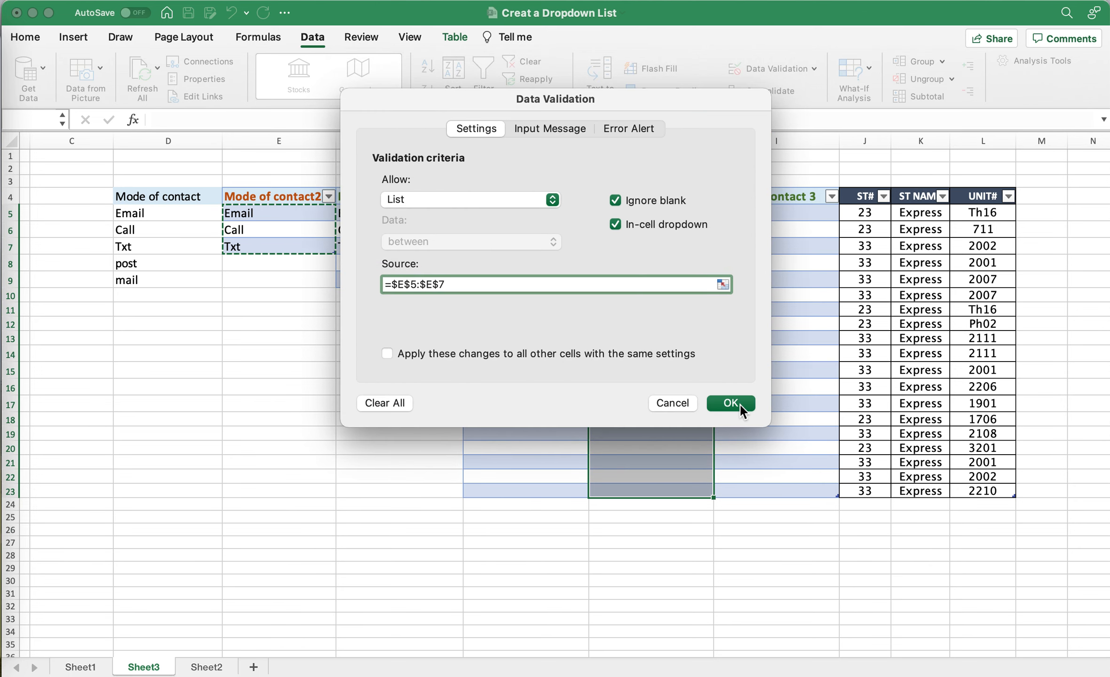
left_click(731, 403)
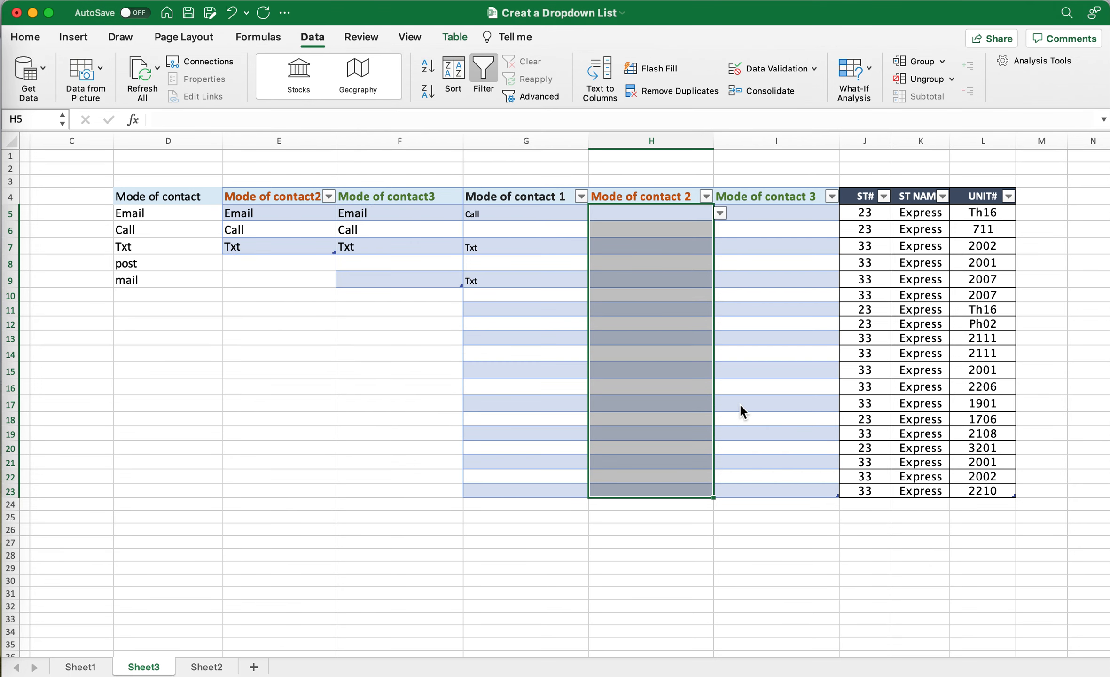
Step: Choose Call from the dropdown lists in cells H5 and H6
left_click(720, 214)
left_click(606, 245)
left_click(684, 235)
left_click(719, 229)
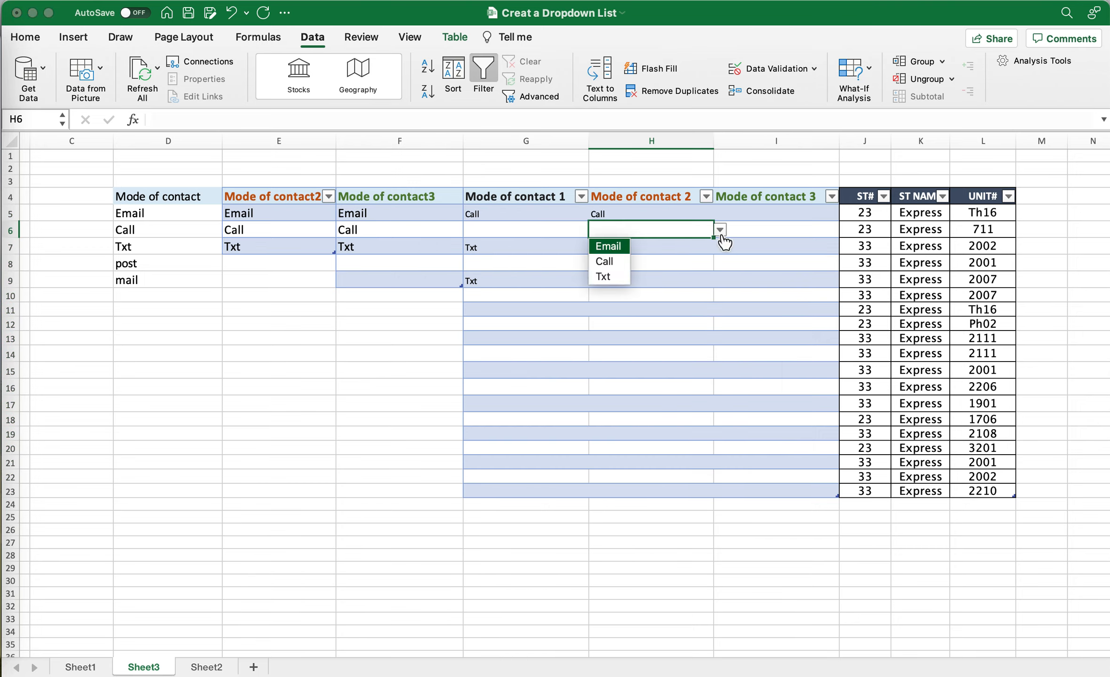
left_click(606, 262)
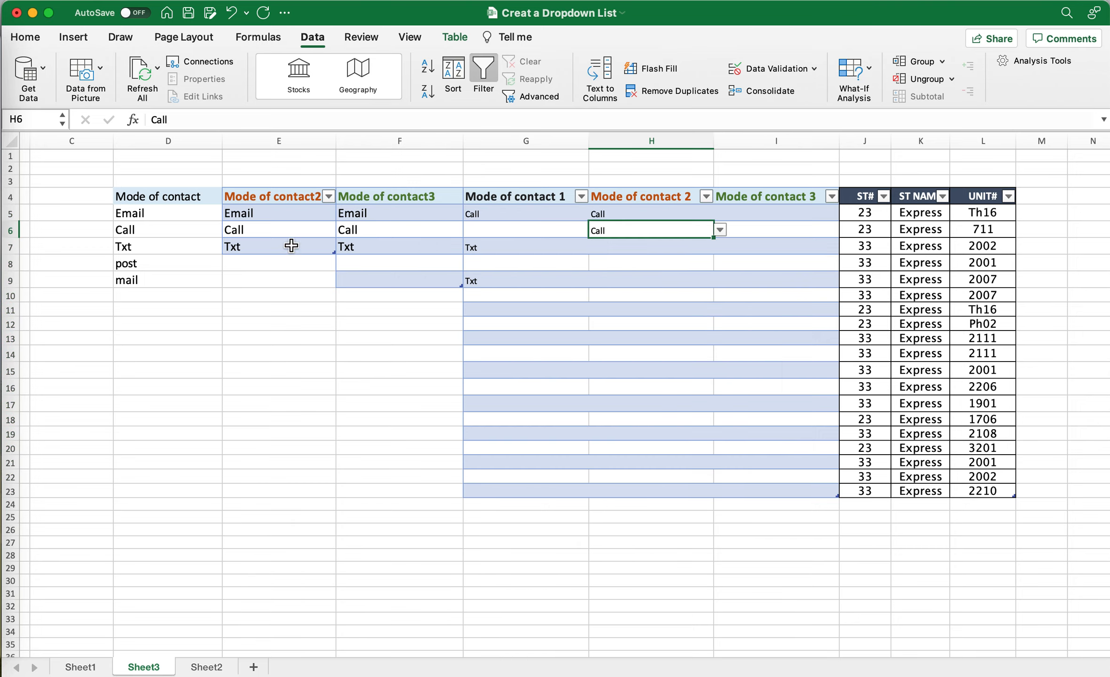
Step: Add post to the Mode of contact2 table in cell E8 and open the dropdown in H7 to check its options
left_click(291, 263)
type("post")
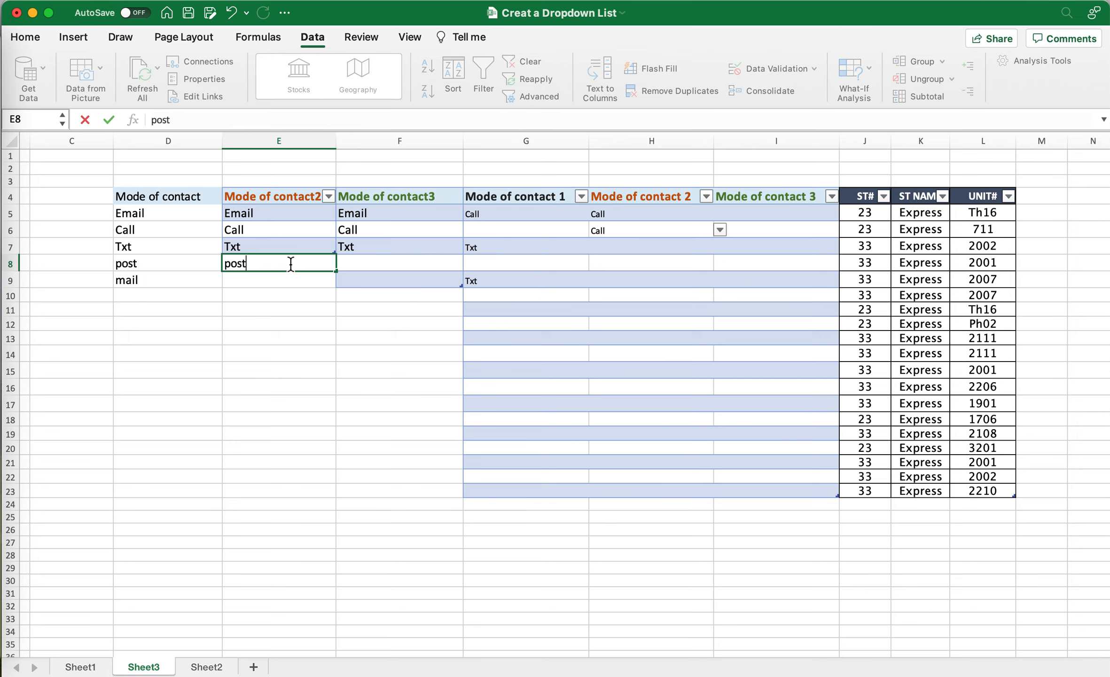
key("Return")
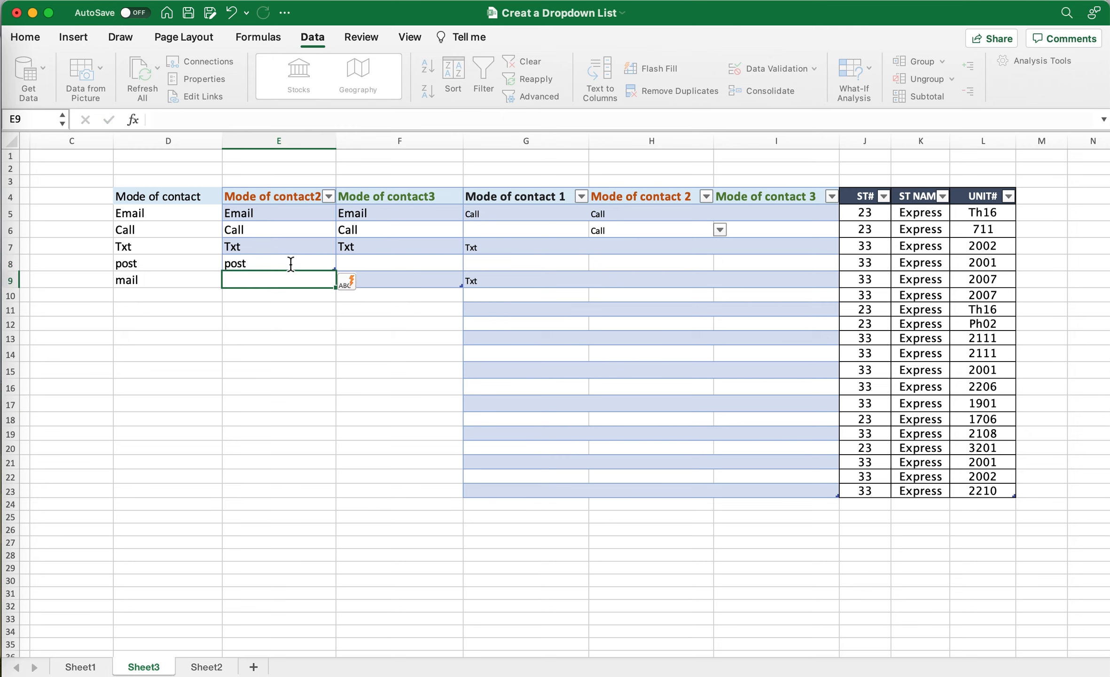
left_click(674, 244)
left_click(723, 251)
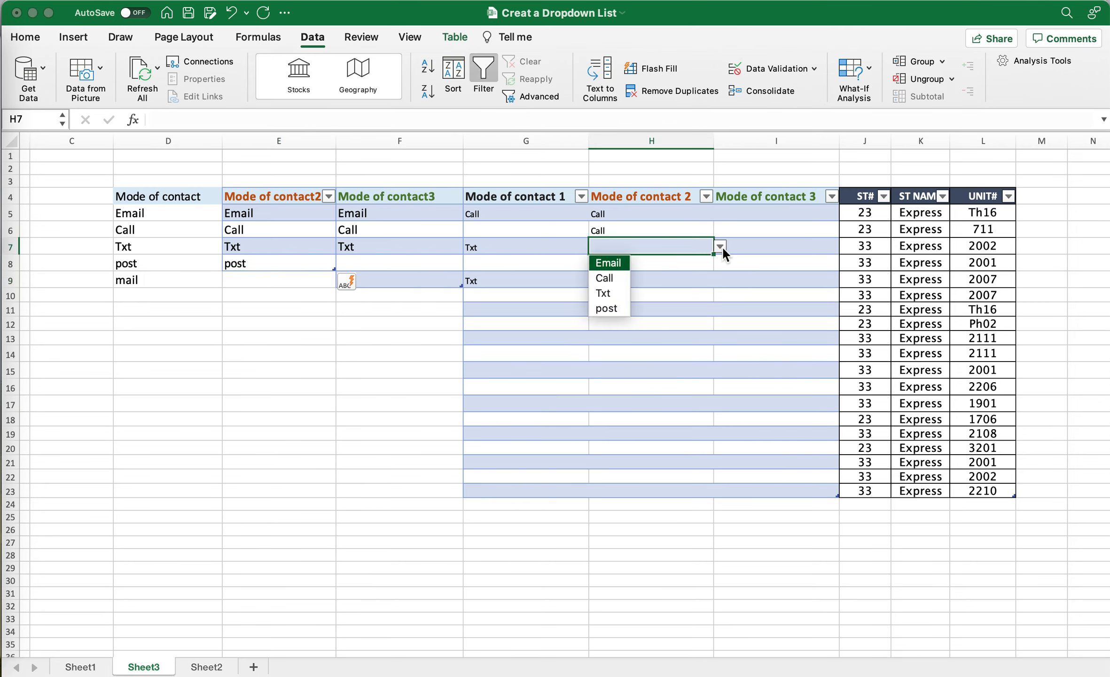
Step: Choose post from the dropdown in H7 and add mail to the Mode of contact2 table in cell E9
left_click(607, 309)
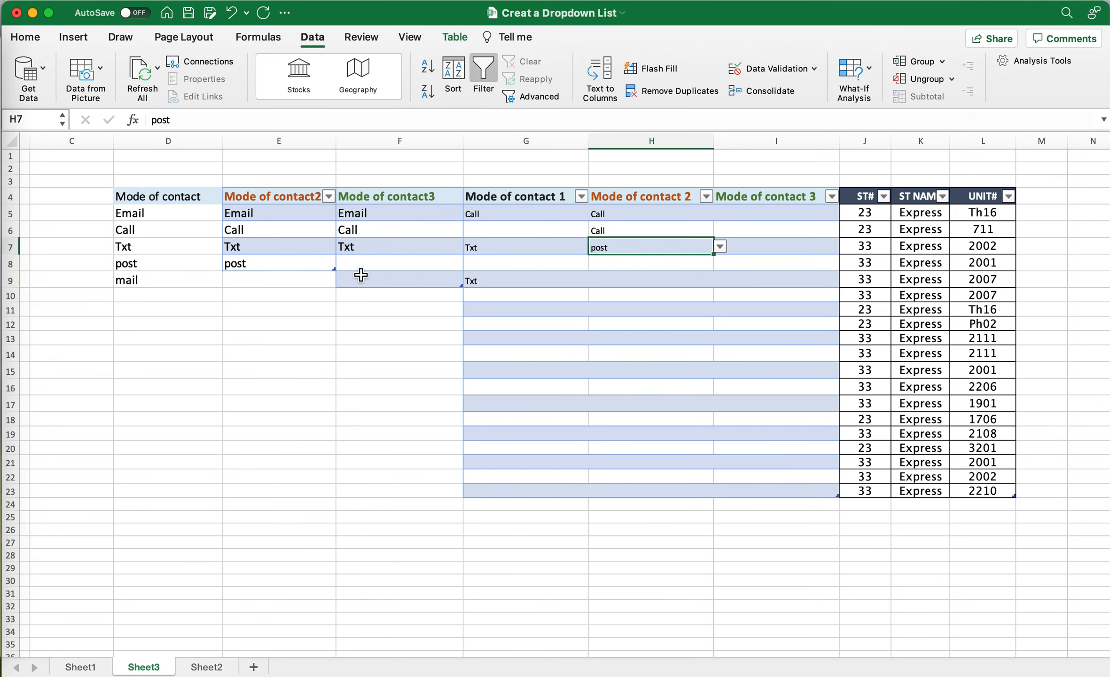
left_click(291, 279)
type("mai")
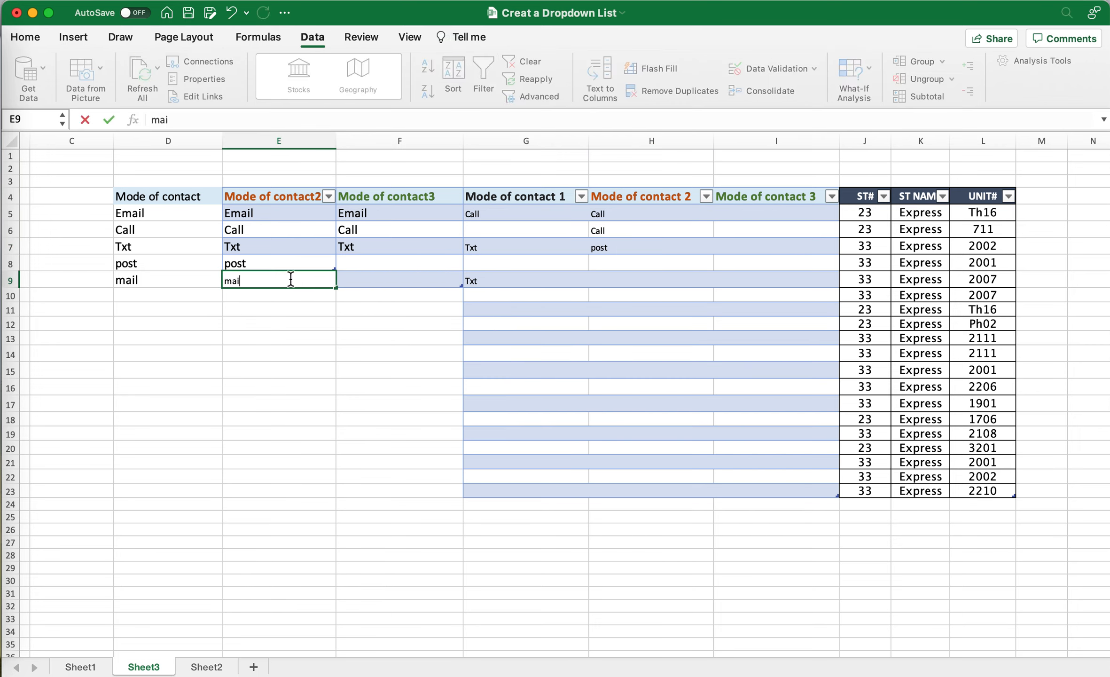
type("l")
key("Return")
Step: Choose mail from the Mode of contact 2 dropdown in cell H8
left_click(672, 265)
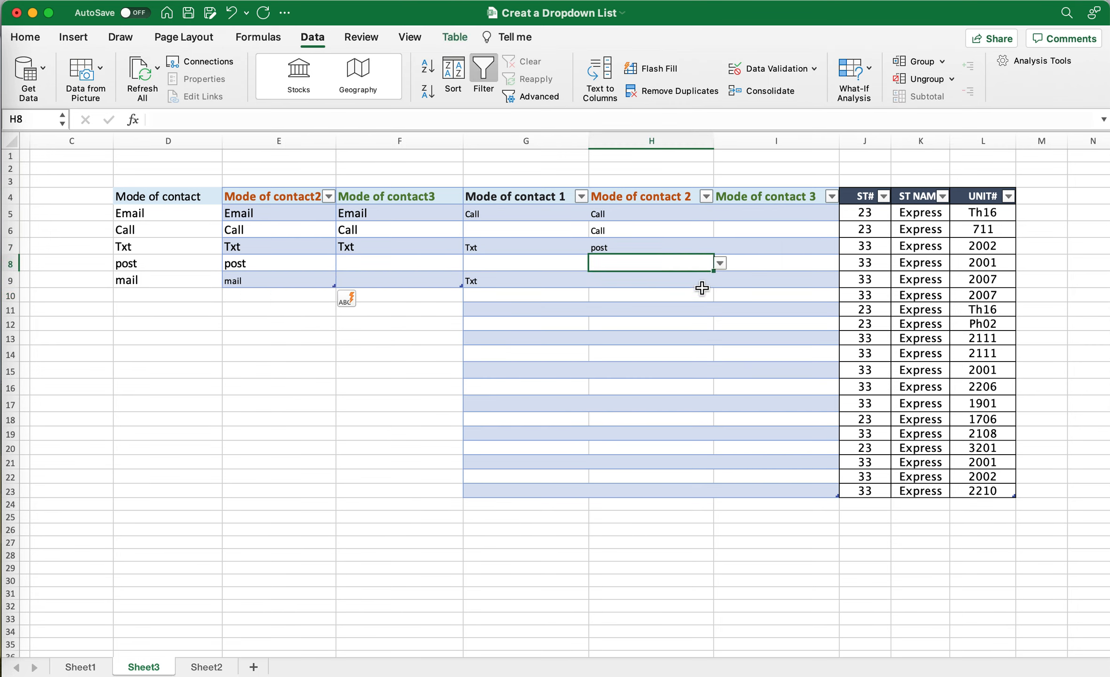
left_click(720, 263)
left_click(606, 340)
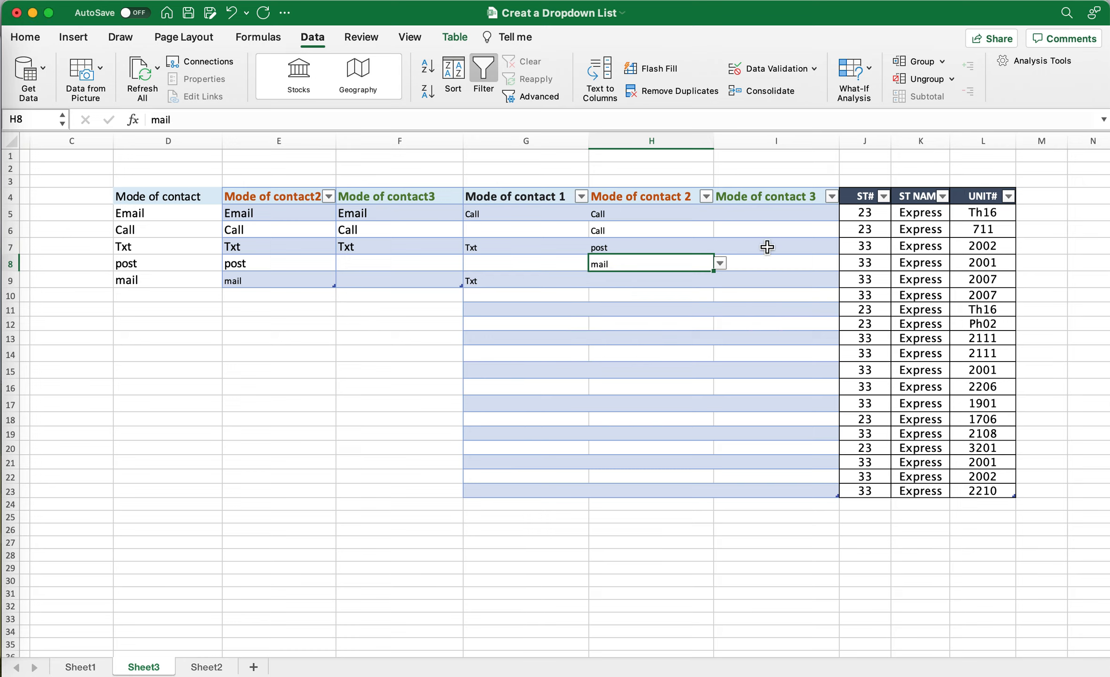
Step: Set list data validation on the Mode of contact 3 cells I5:I23 with =$F$5:$F$23 as the source
left_click(767, 219)
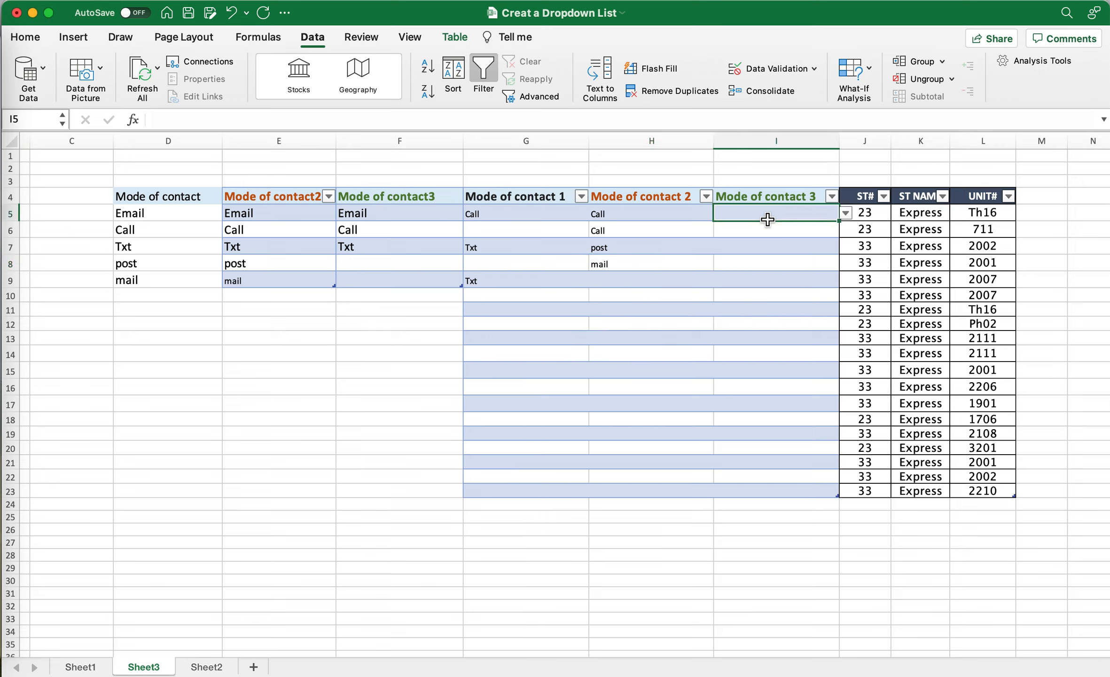
left_click_drag(766, 217, 800, 495)
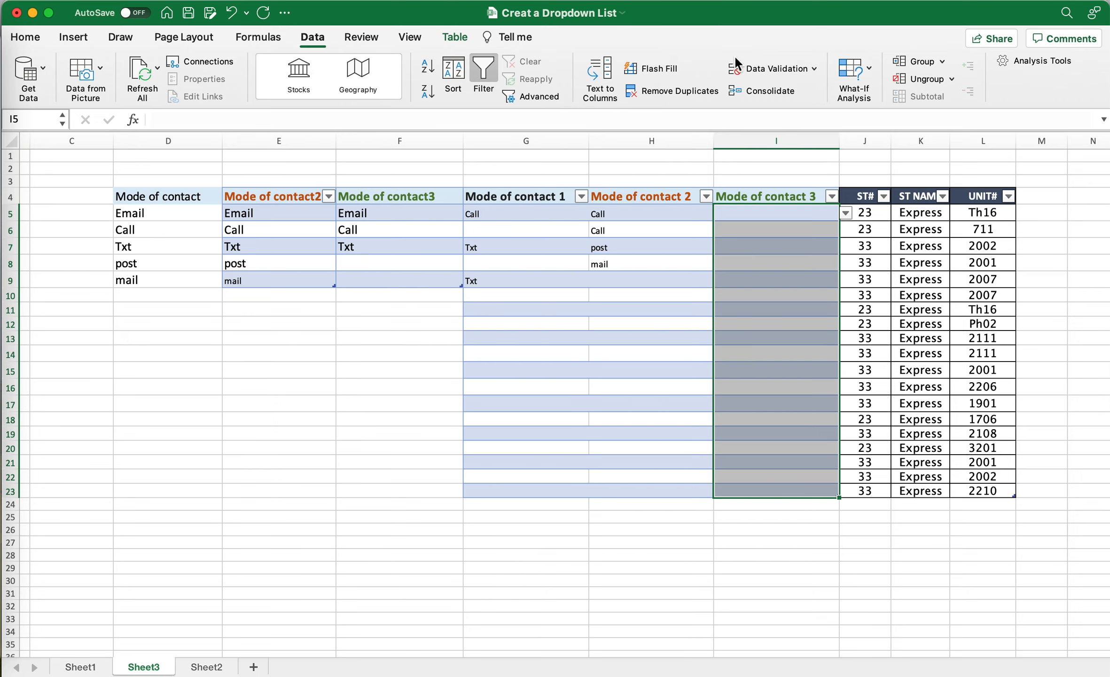
left_click(746, 65)
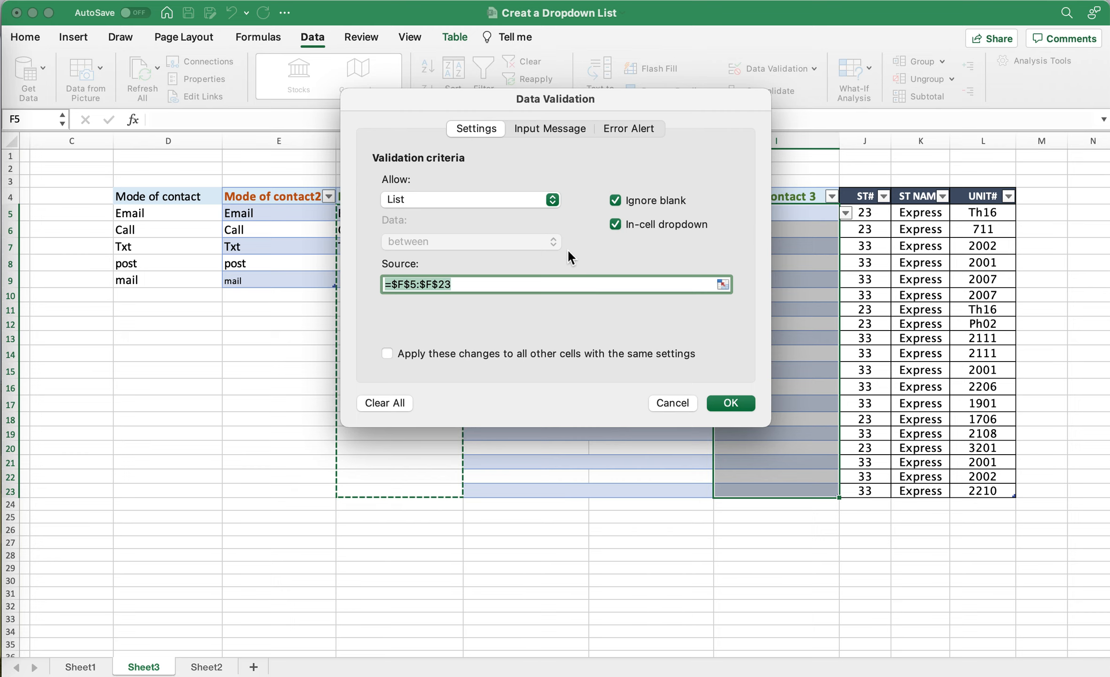
left_click(722, 283)
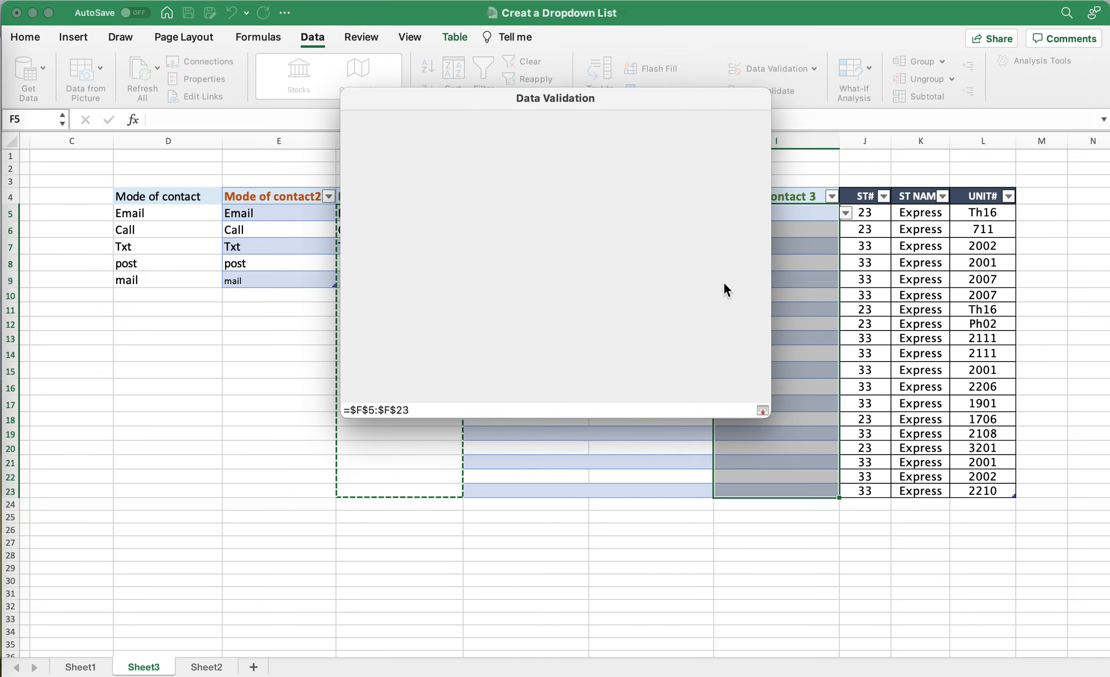
left_click(426, 213)
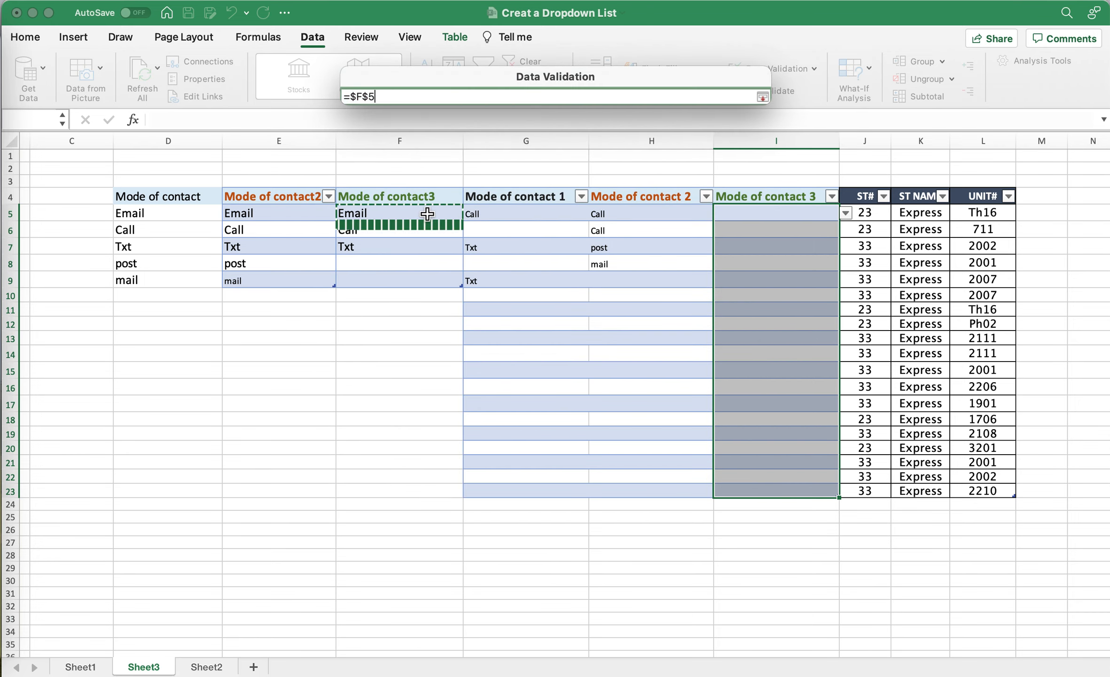
left_click_drag(427, 213, 439, 491)
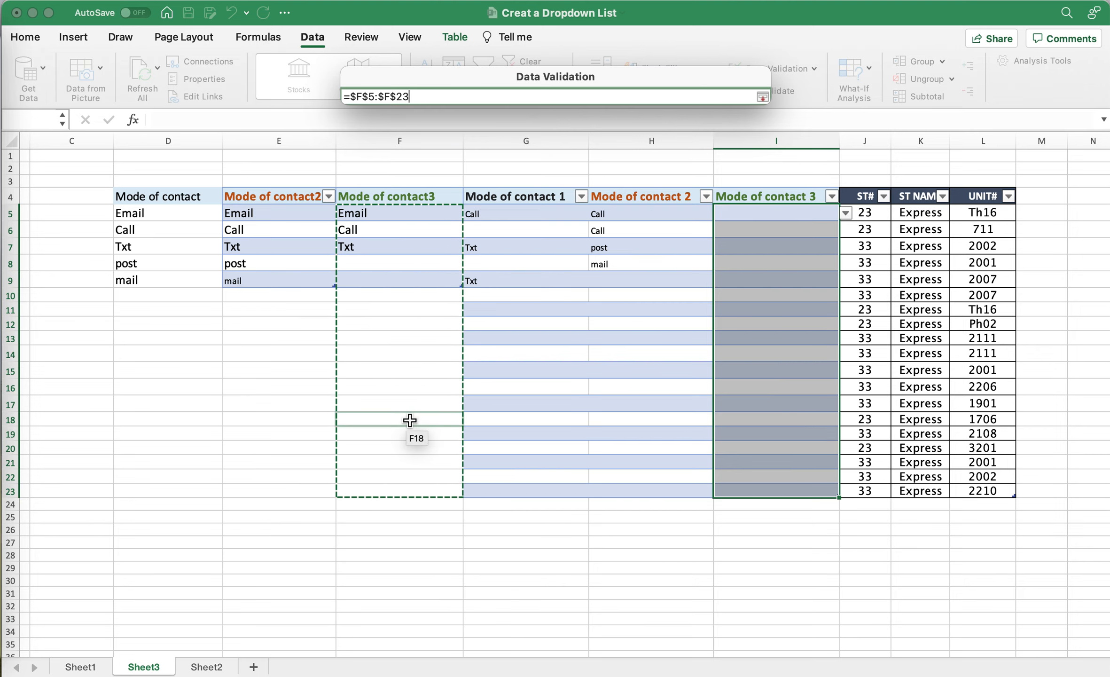
left_click(762, 97)
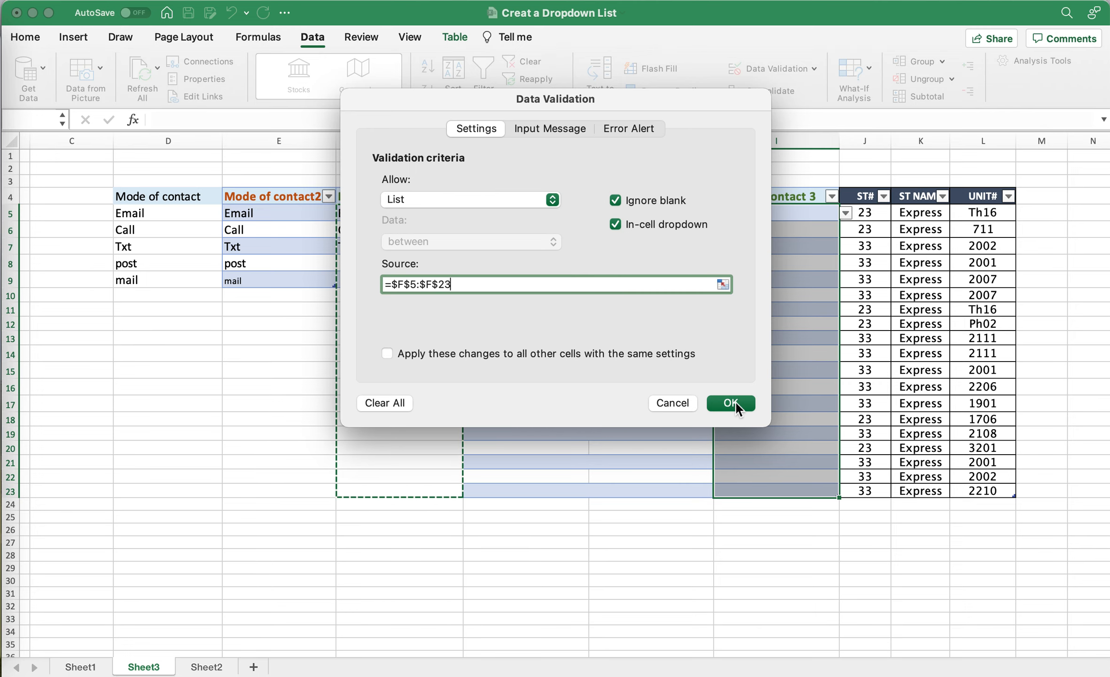
left_click(731, 403)
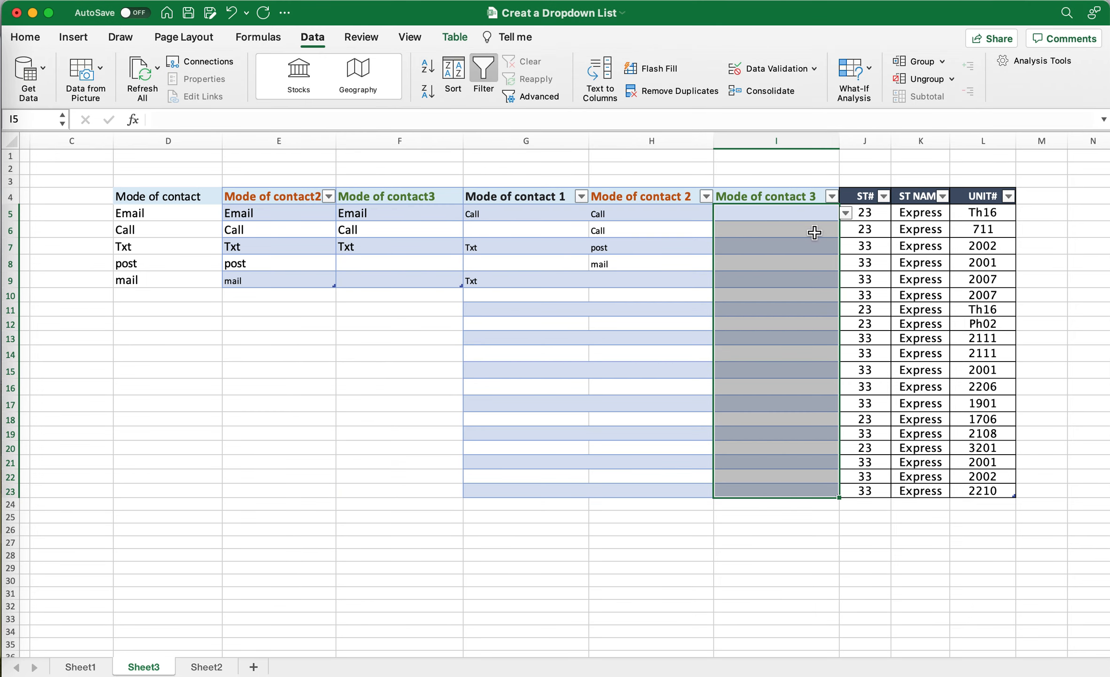
Step: Check the options offered by the Mode of contact 3 dropdown in cell I5
left_click(819, 214)
left_click(845, 213)
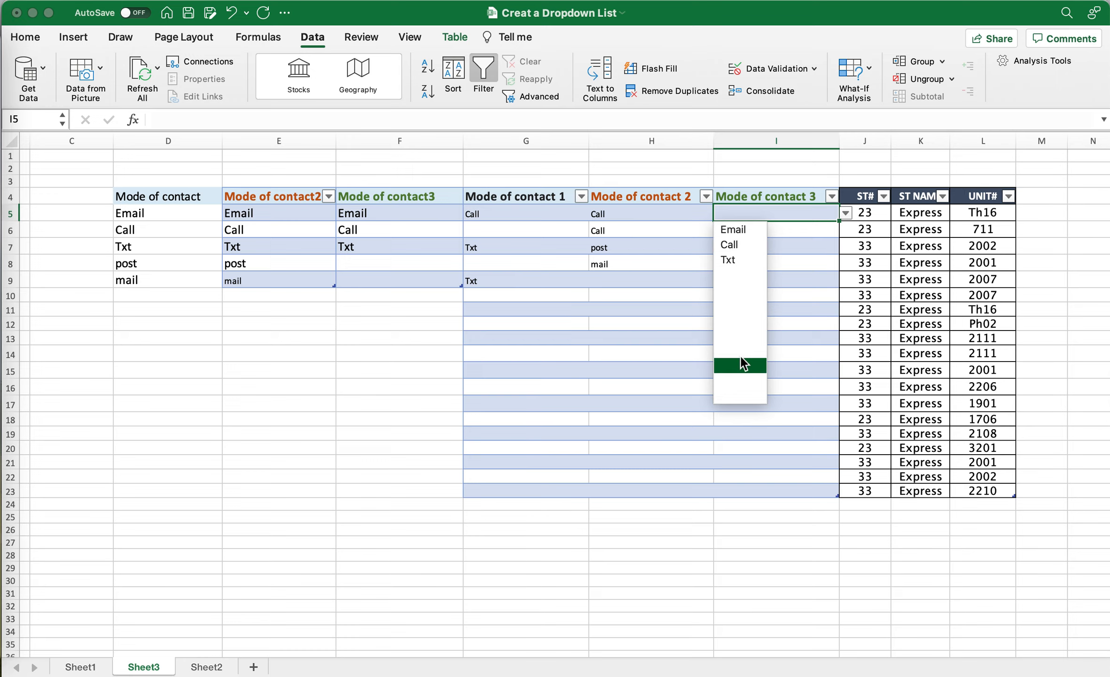
left_click(810, 247)
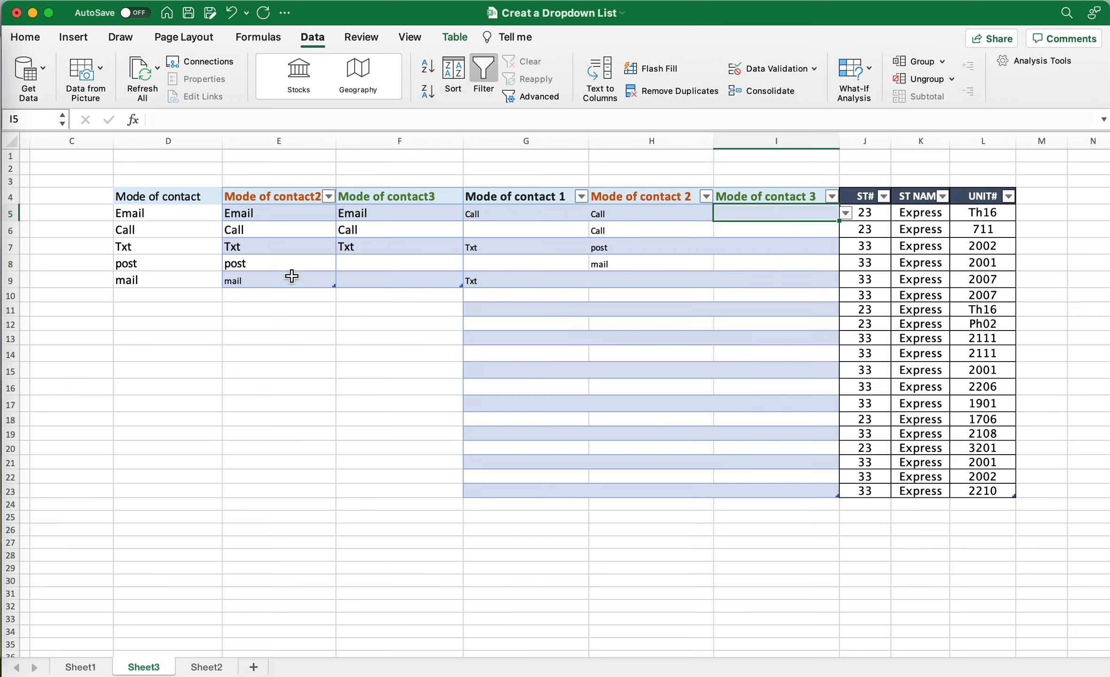
Step: Add post, mail and fax to the Mode of contact3 list in cells F8, F9 and F10
left_click(386, 268)
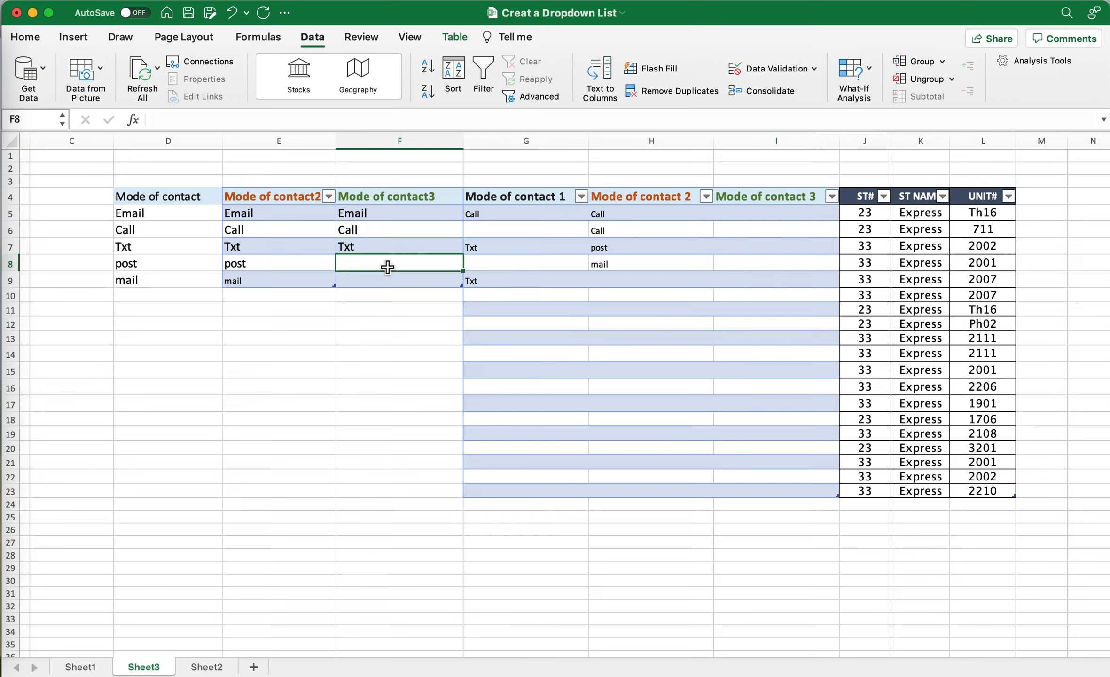
type("post")
key("Return")
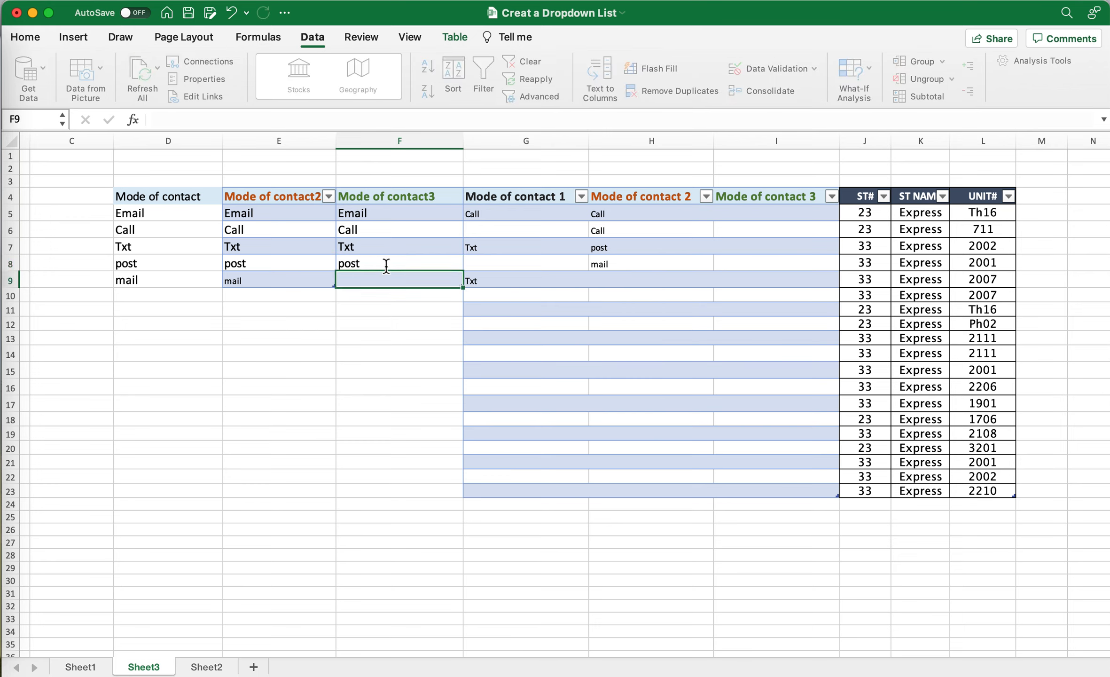
type("mail")
key("Return")
type("fax")
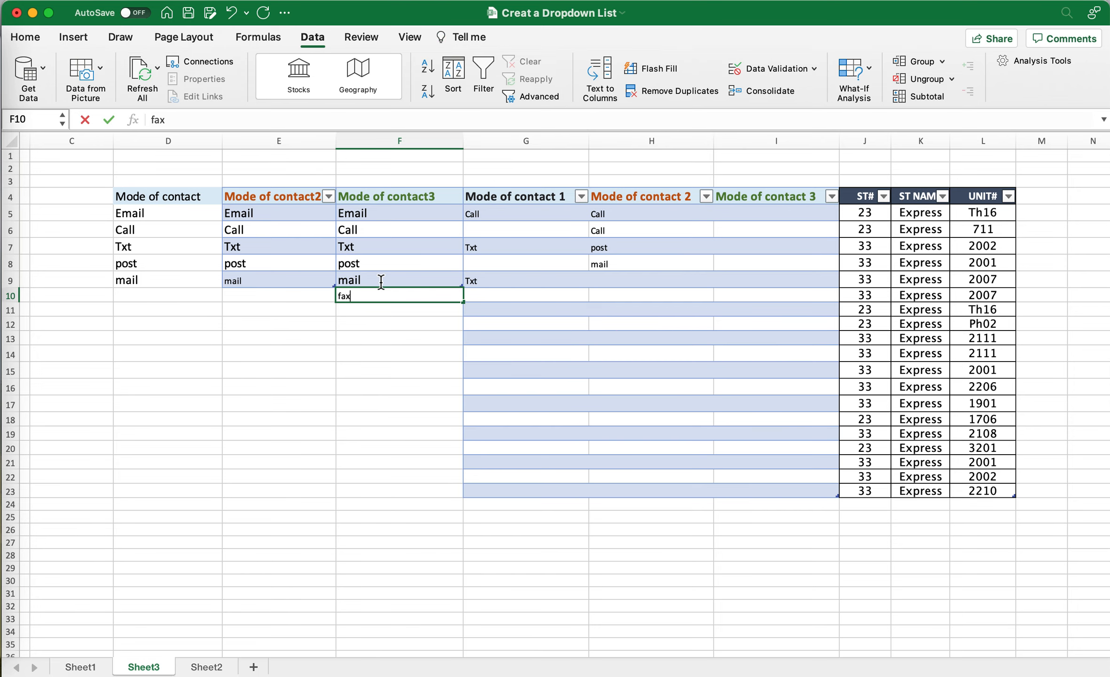
key("Return")
Step: Recheck the dropdown in I5 for the entries added to the Mode of contact3 list
scroll(575, 276, "left", 2)
left_click(880, 214)
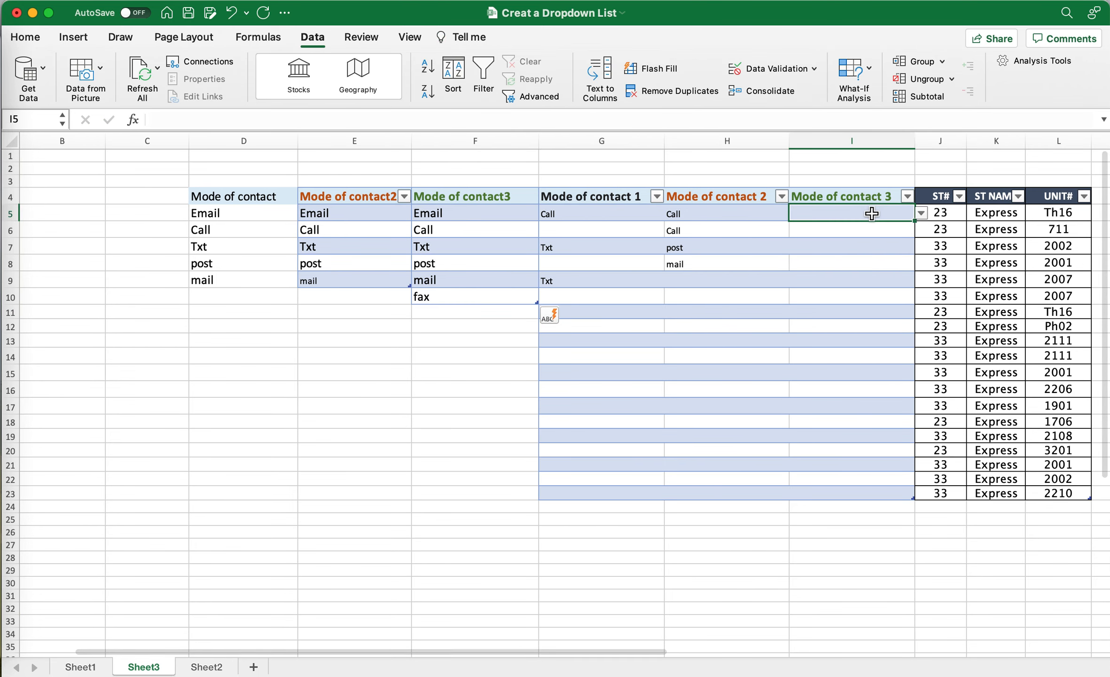
left_click(921, 213)
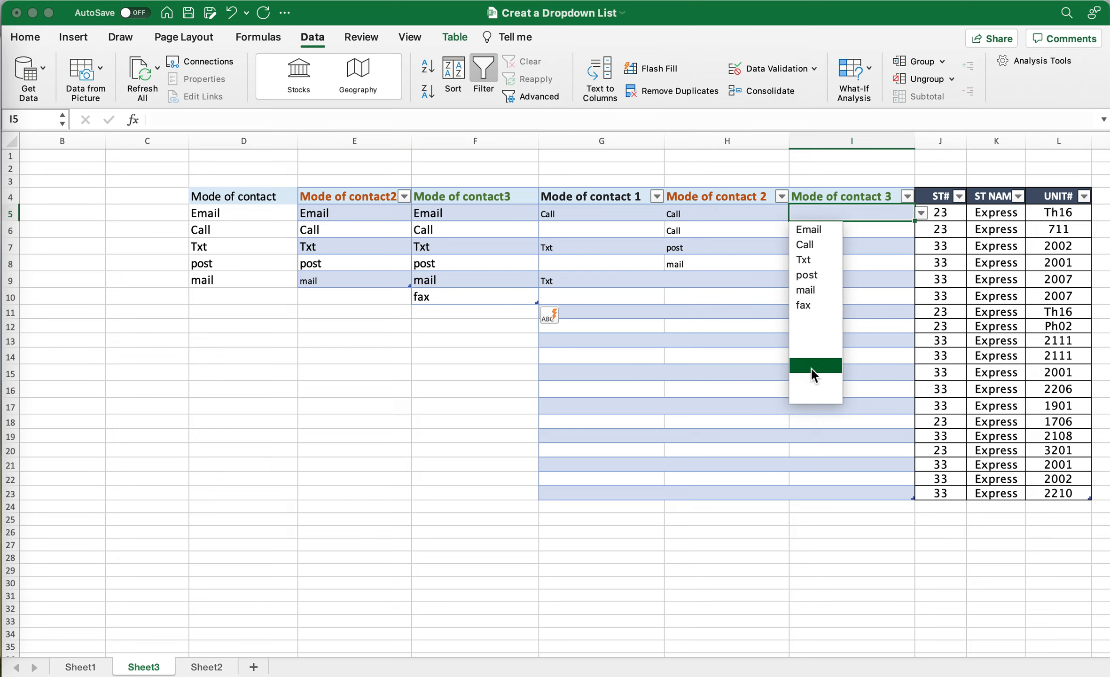
left_click(473, 452)
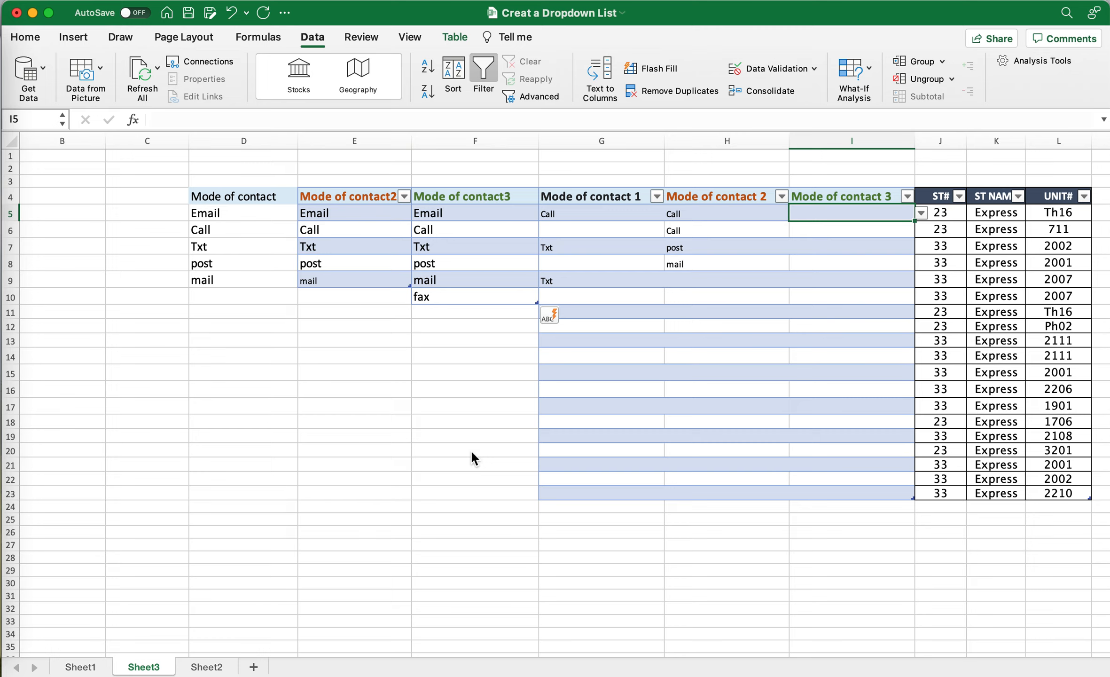
Step: Clear all data validation from the Mode of contact 1 cells G5:G23
left_click(612, 219)
left_click_drag(614, 217, 649, 490)
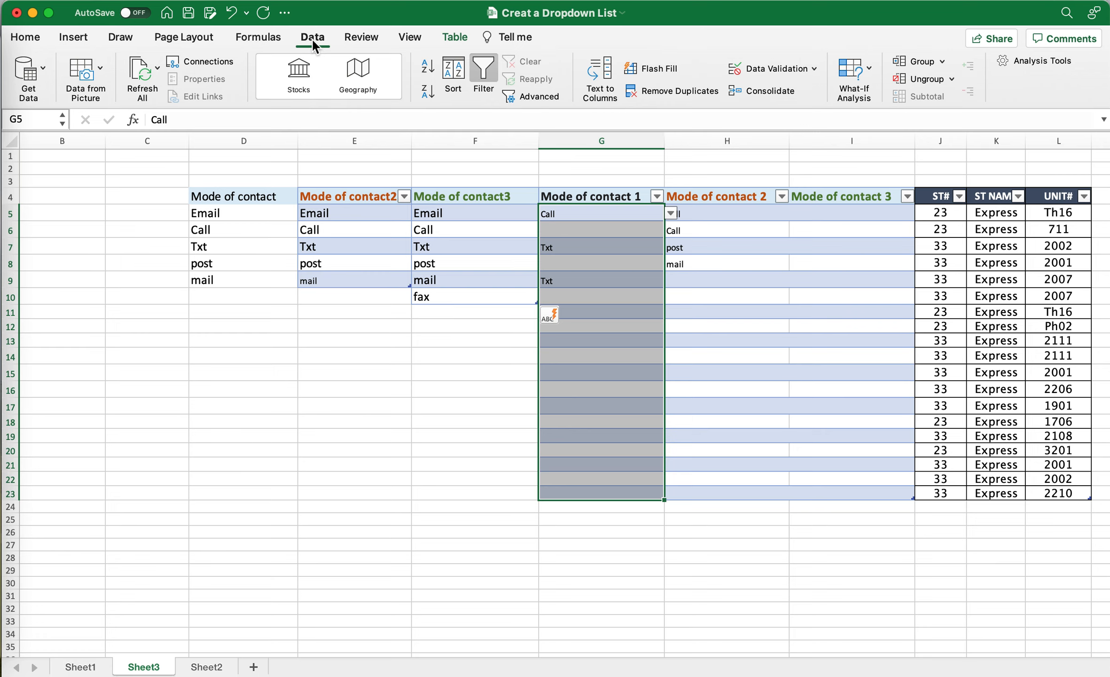
left_click(766, 68)
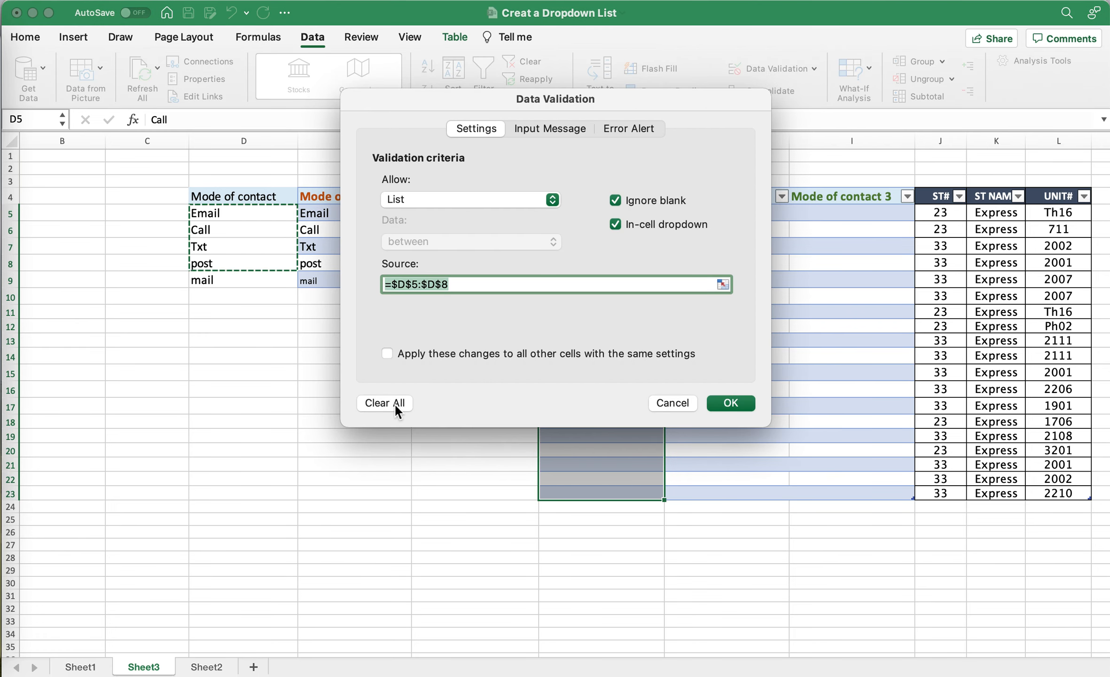
left_click(395, 402)
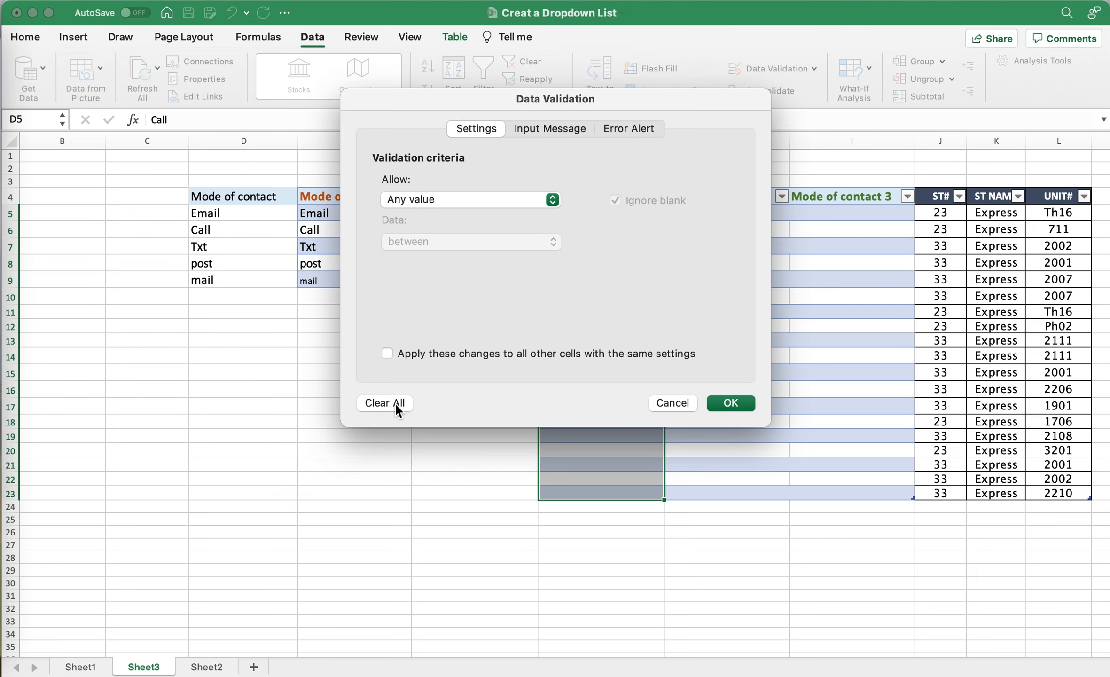
left_click(730, 403)
left_click(638, 338)
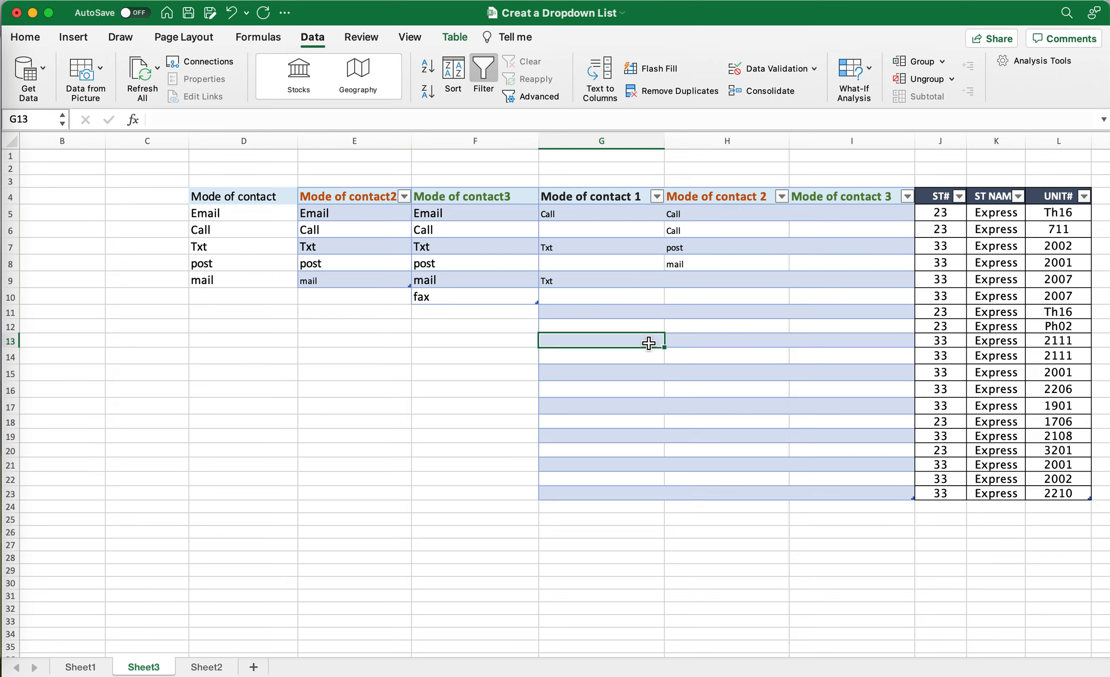
Step: Move the Mode of contact list D4:D9 to Sheet2 starting at cell H7 and widen column H to fit it
scroll(463, 367, "right", 3)
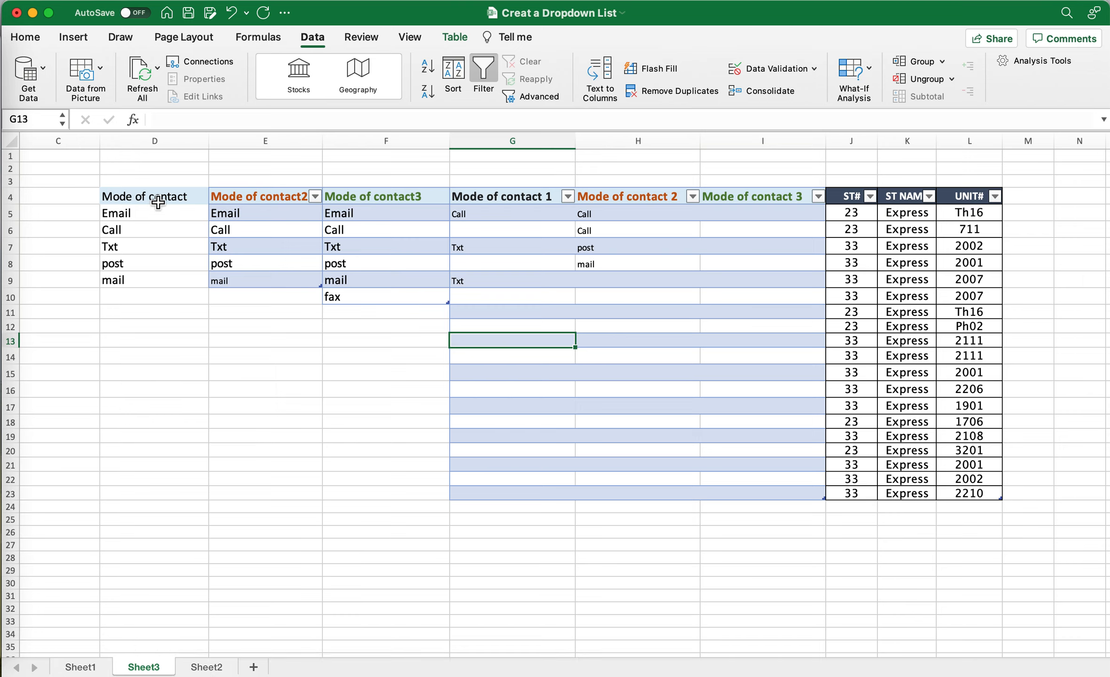
left_click_drag(155, 198, 155, 279)
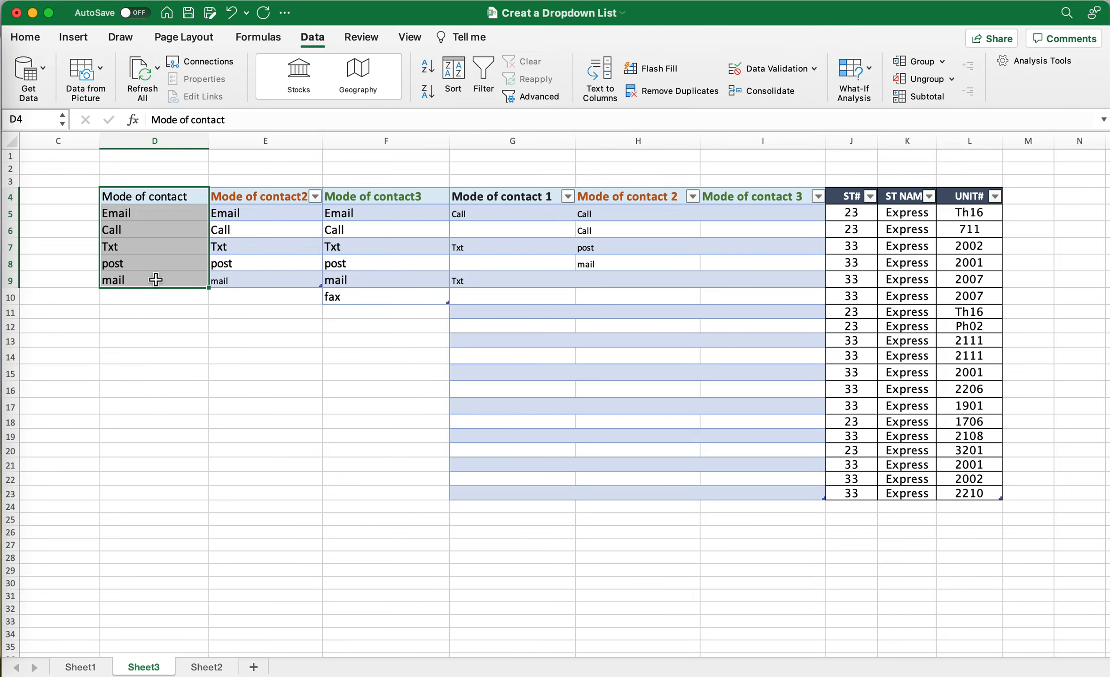
key("super+c")
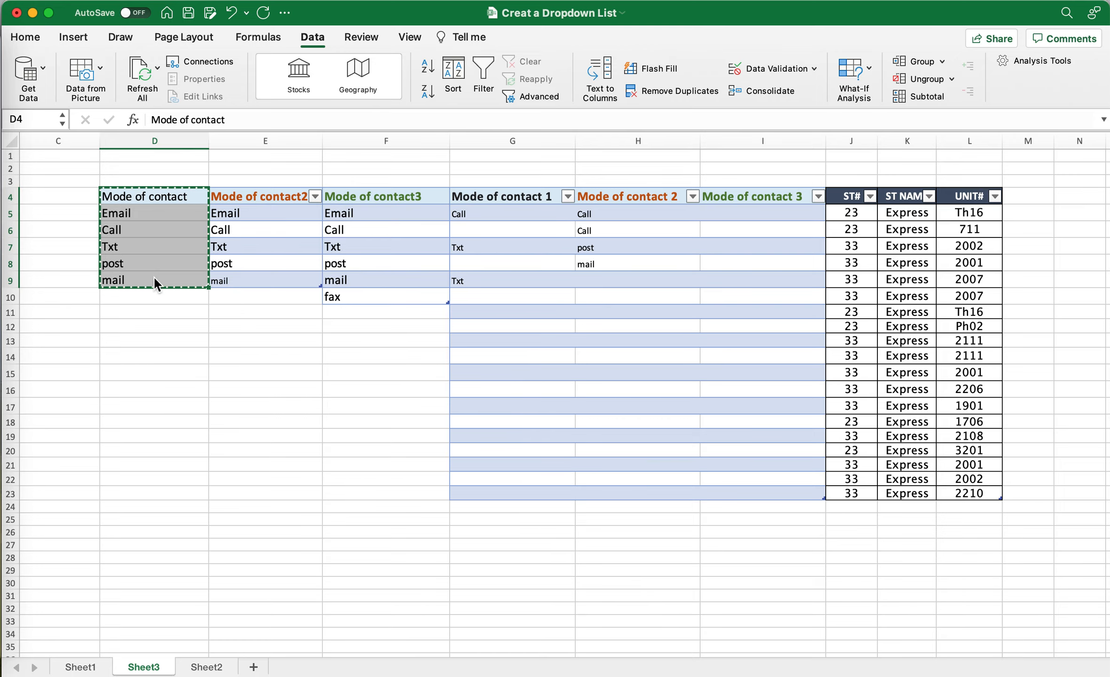
left_click(213, 667)
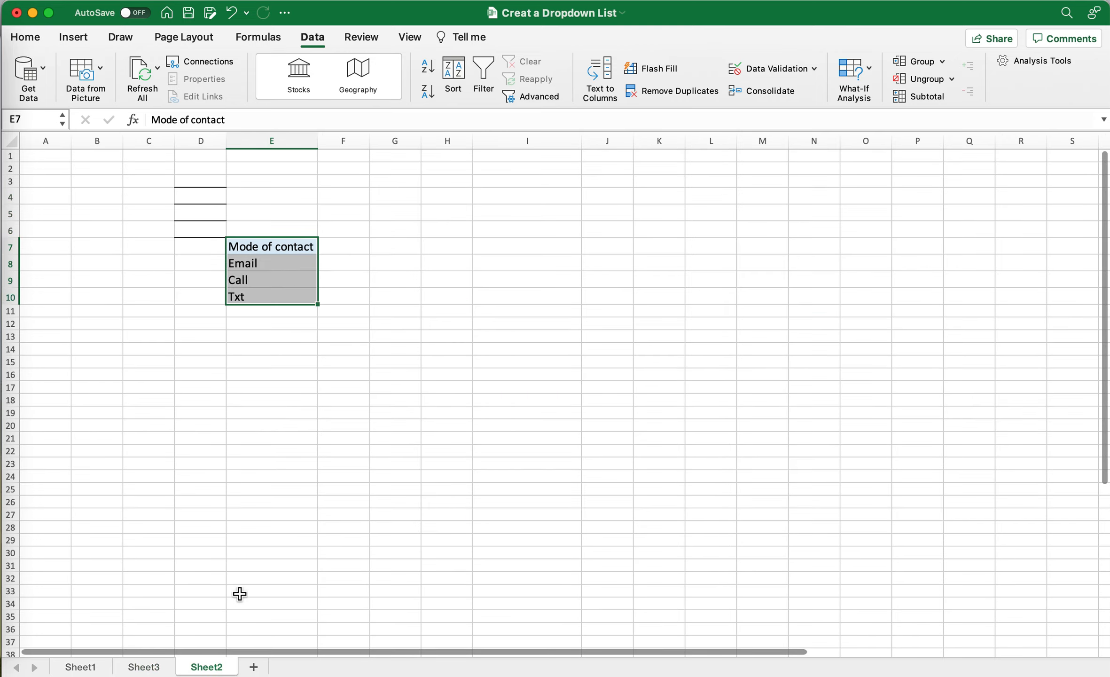
left_click(436, 250)
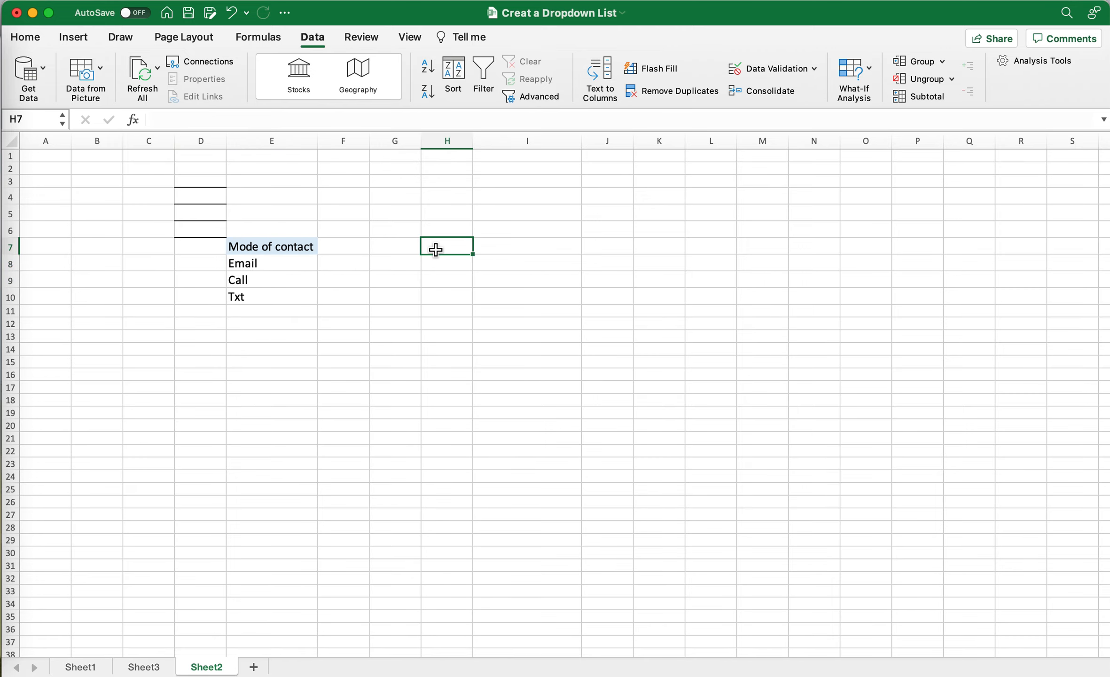
key("super+v")
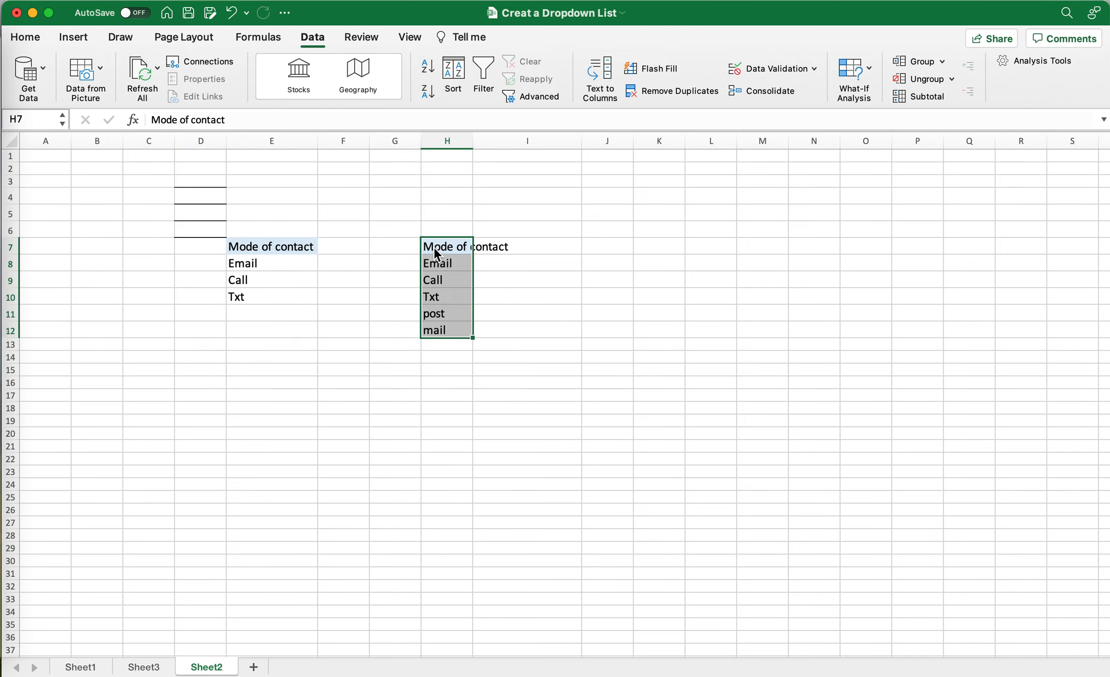
left_click(477, 143)
Step: Set list data validation on the Mode of contact 1 cells G5:G23 of Sheet3 with =Sheet2!$H$8:$H$12 as the source
left_click(156, 669)
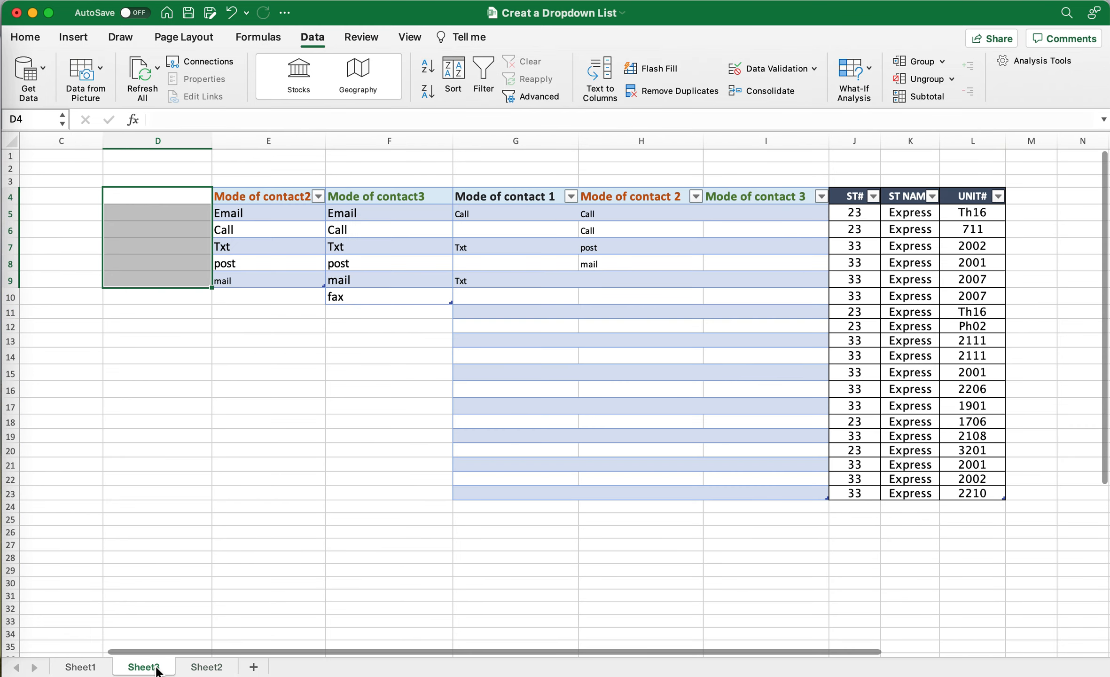
left_click_drag(505, 216, 550, 497)
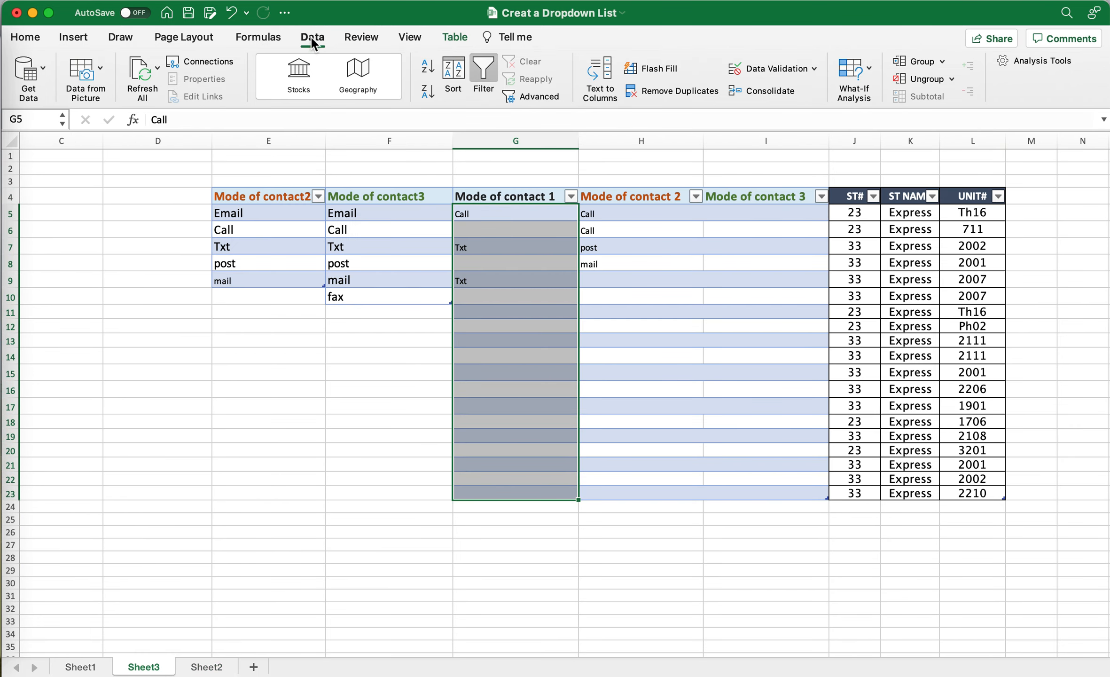
left_click(755, 72)
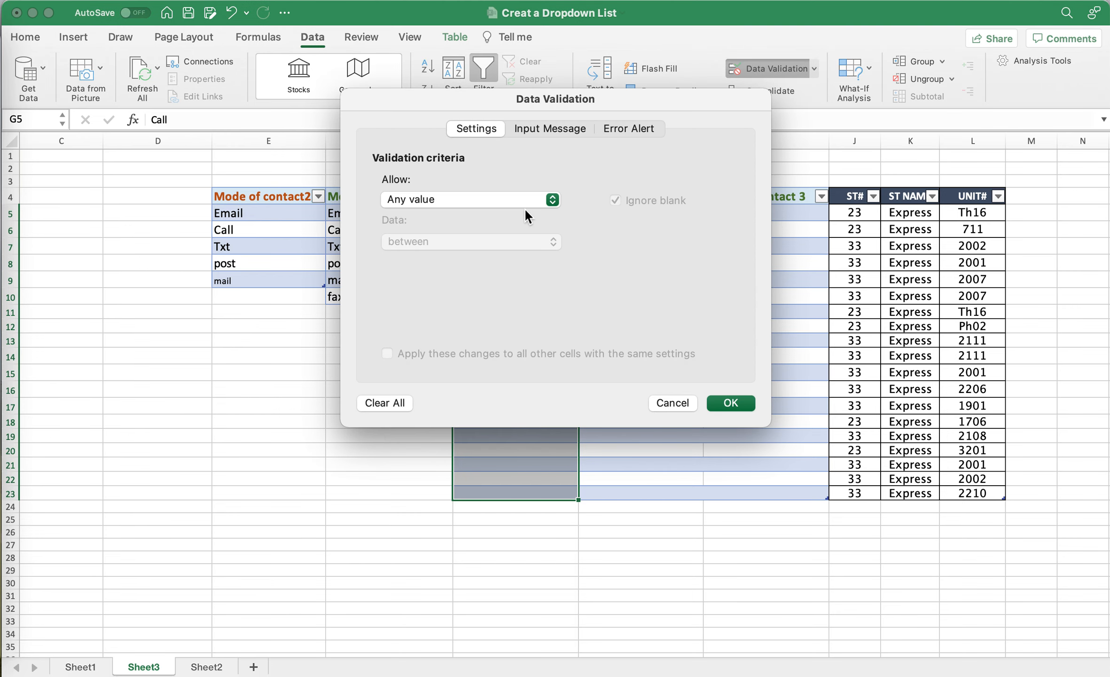
left_click(515, 199)
left_click(427, 250)
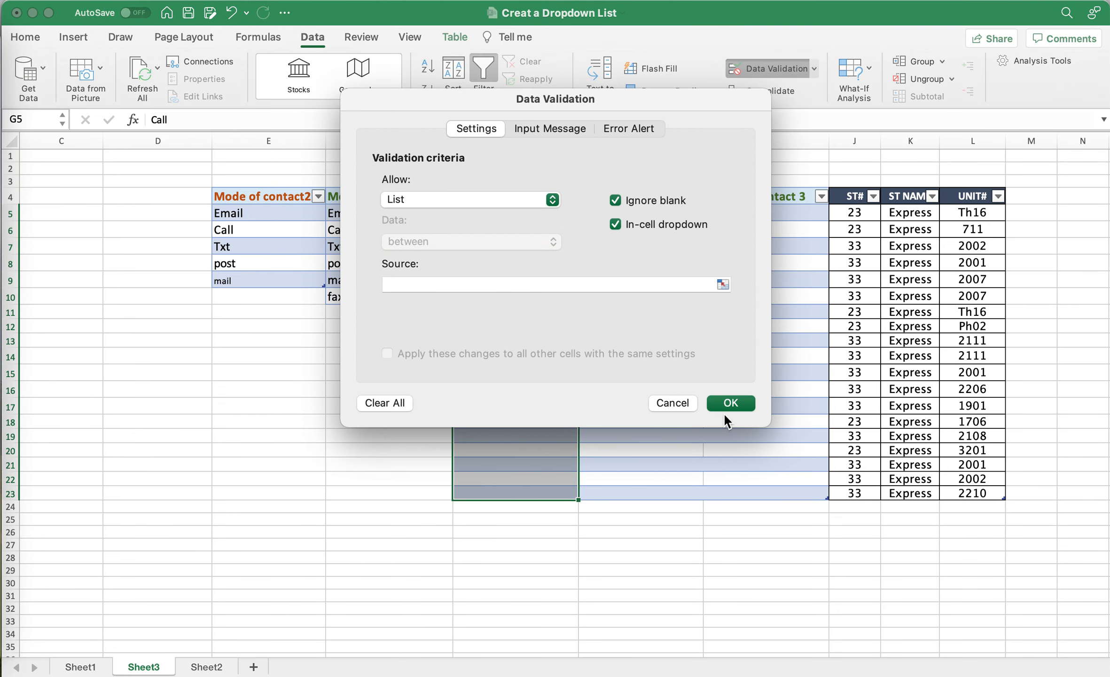
left_click(723, 284)
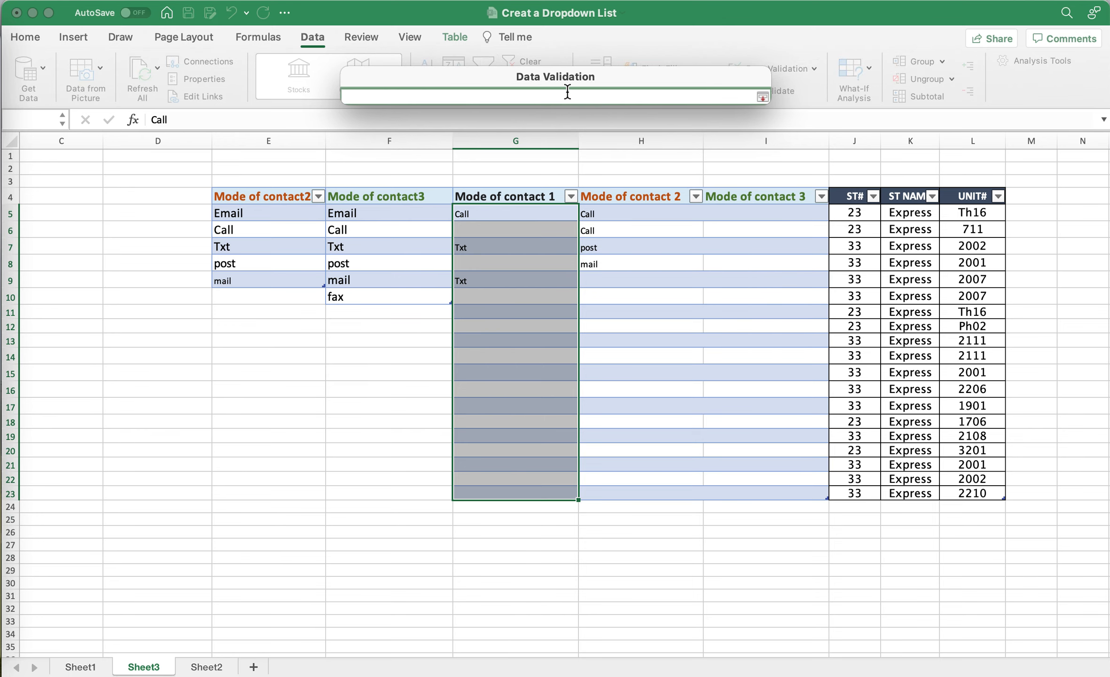
left_click(200, 665)
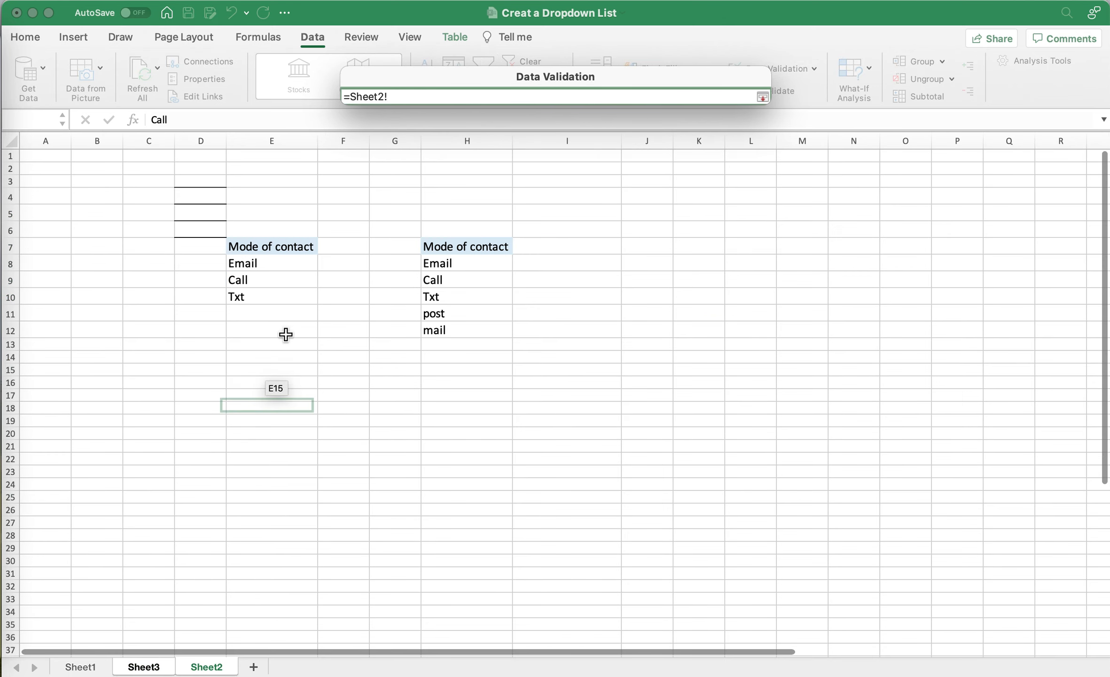
left_click_drag(449, 263, 458, 330)
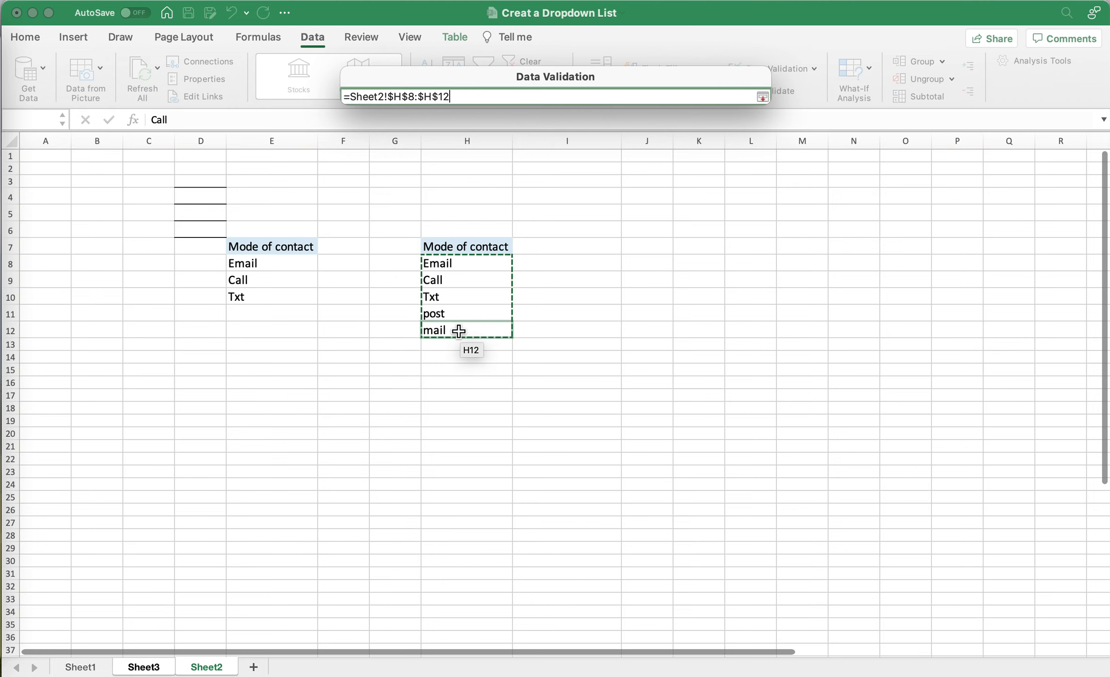
left_click(762, 97)
left_click(730, 403)
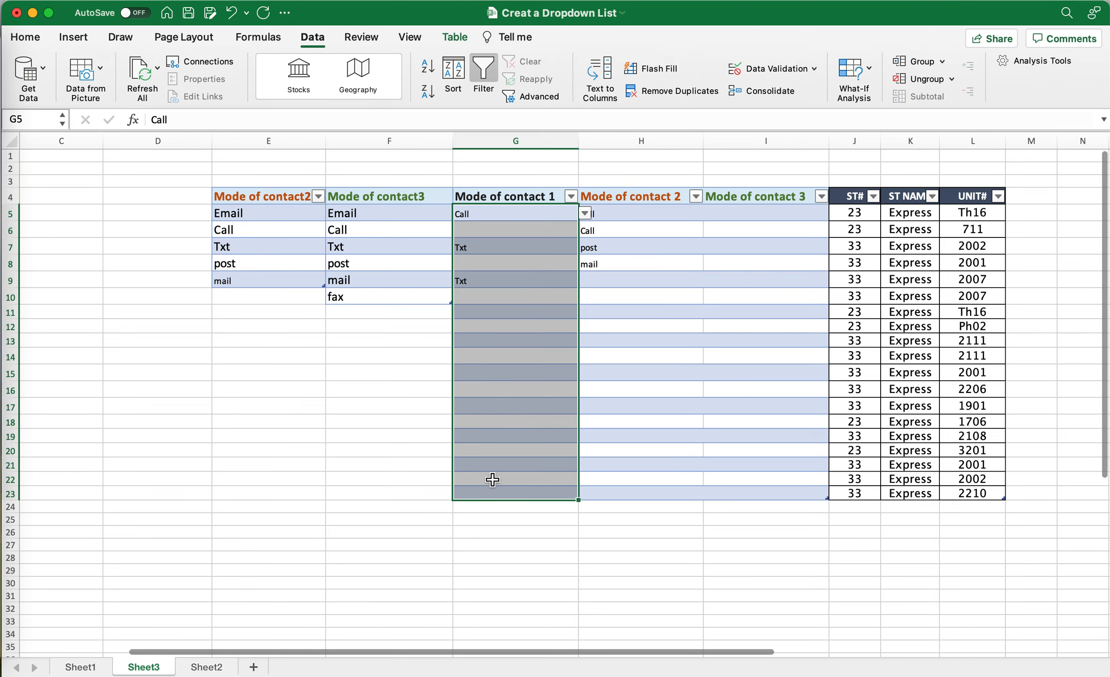
Step: Check the options offered by the Mode of contact 1 dropdown in cell G14
left_click(501, 356)
left_click(584, 356)
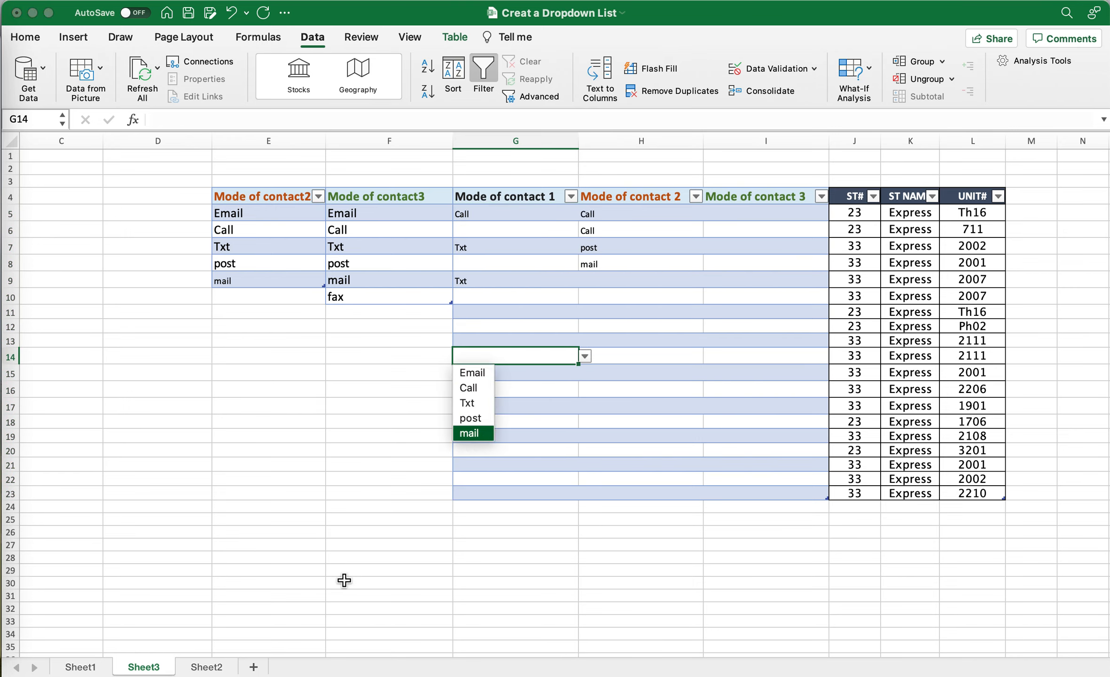
key("Escape")
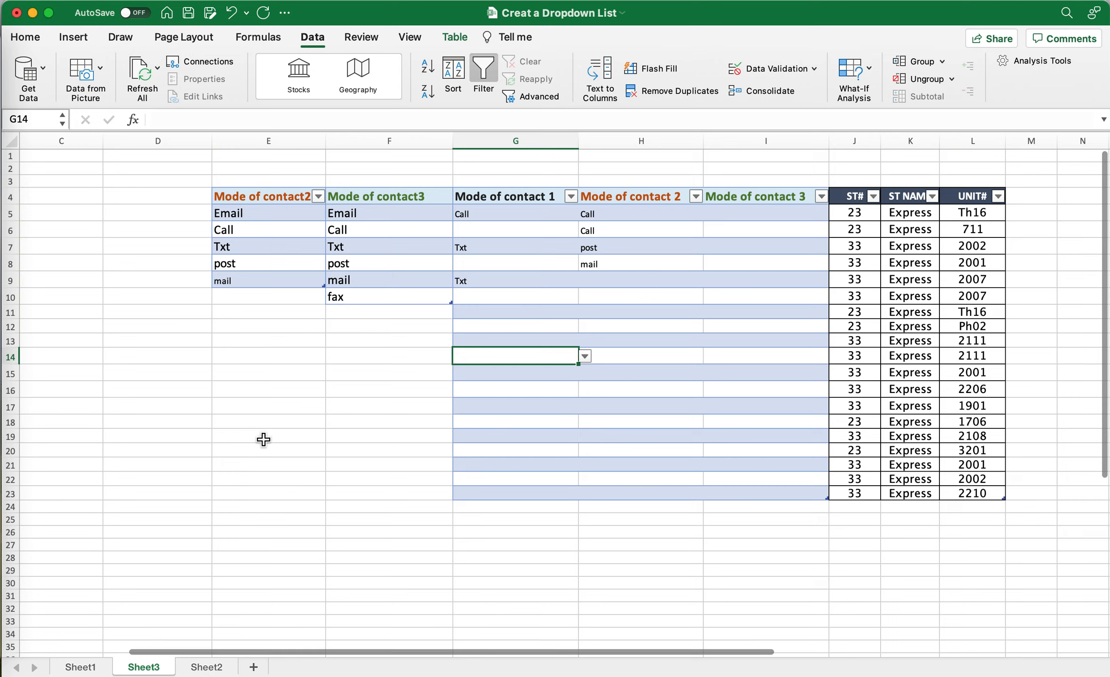